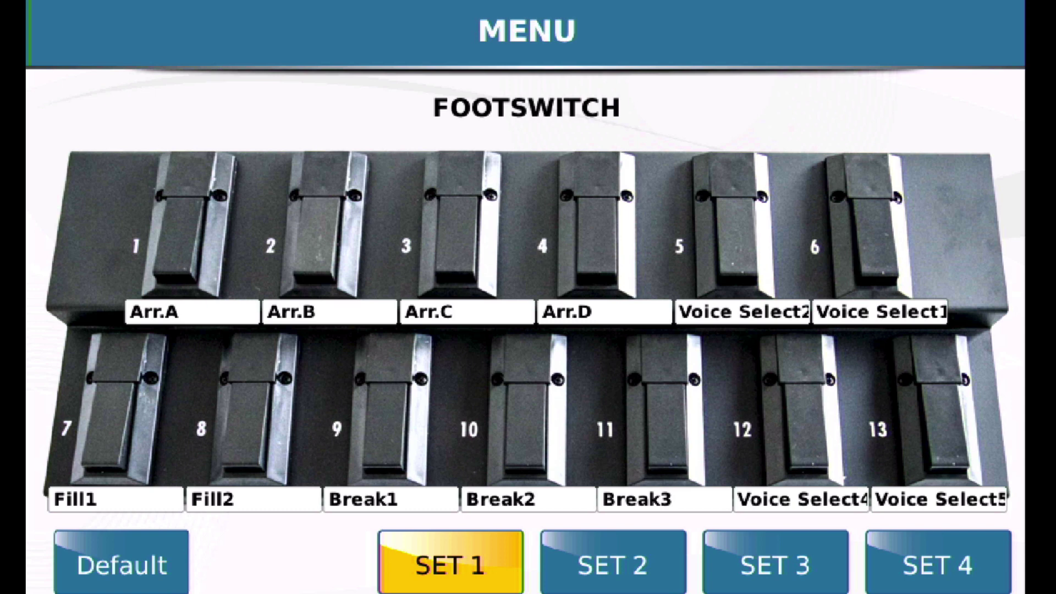
# Assign Voice Select2 to footswitch 5 in SET 1
pyautogui.click(742, 312)
pyautogui.scroll(-20, 531, 344)
pyautogui.scroll(-20, 531, 341)
pyautogui.scroll(-10, 531, 341)
pyautogui.scroll(3, 531, 341)
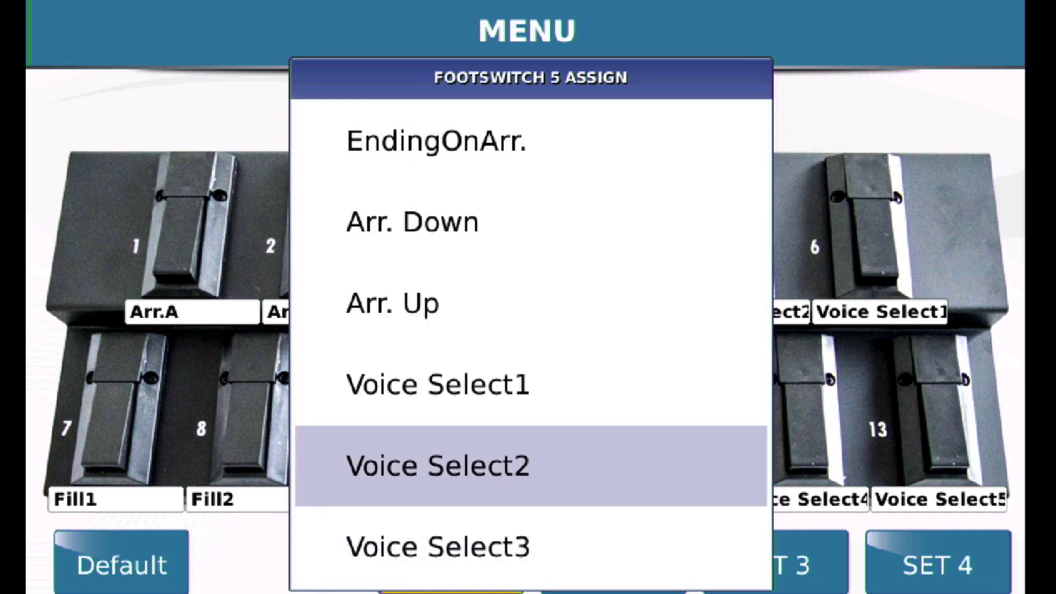
pyautogui.press('Return')
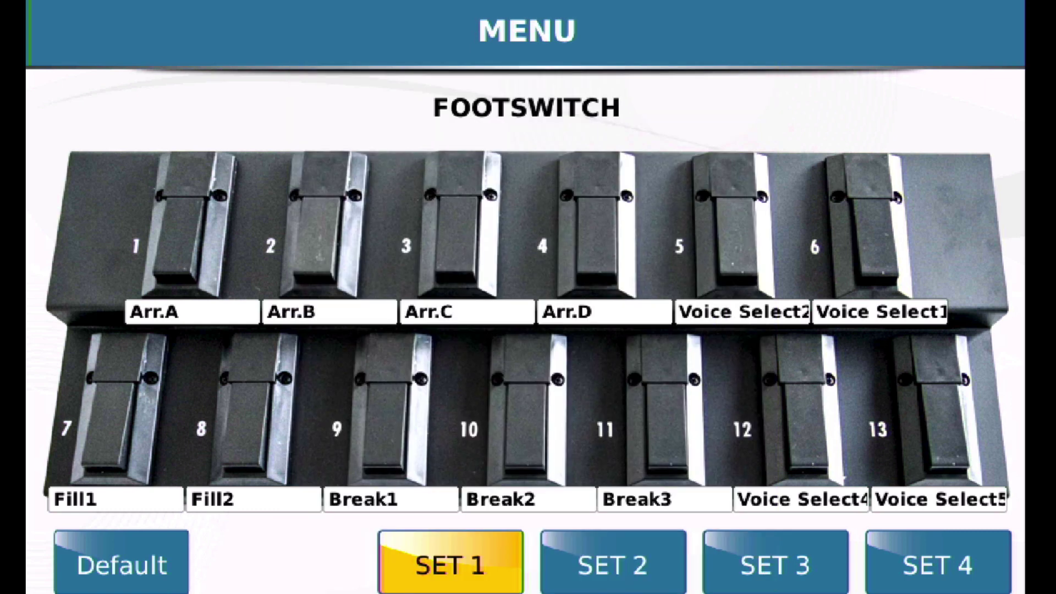
# Assign Voice Select3 to footswitch 6 and leave the footswitch settings
pyautogui.click(880, 312)
pyautogui.scroll(-3, 531, 341)
pyautogui.scroll(3, 531, 341)
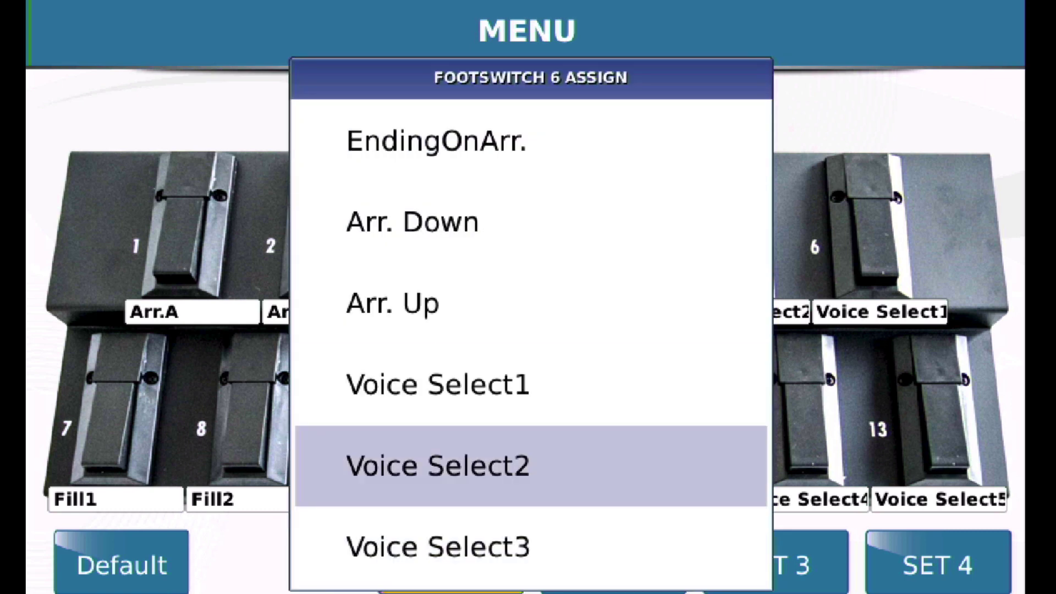
pyautogui.scroll(-1, 531, 341)
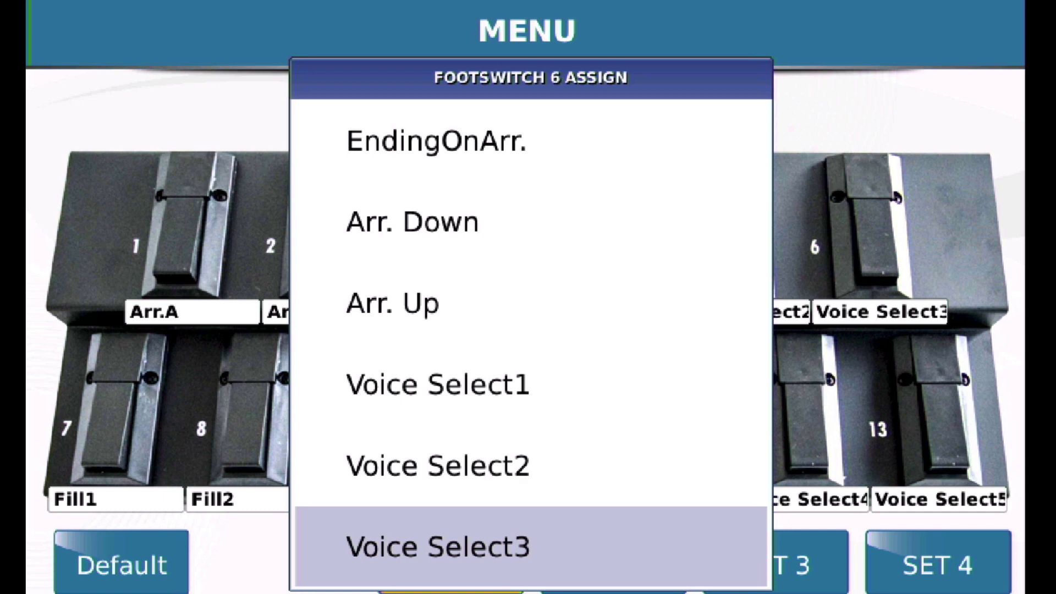
pyautogui.press('Escape')
pyautogui.press('Escape')
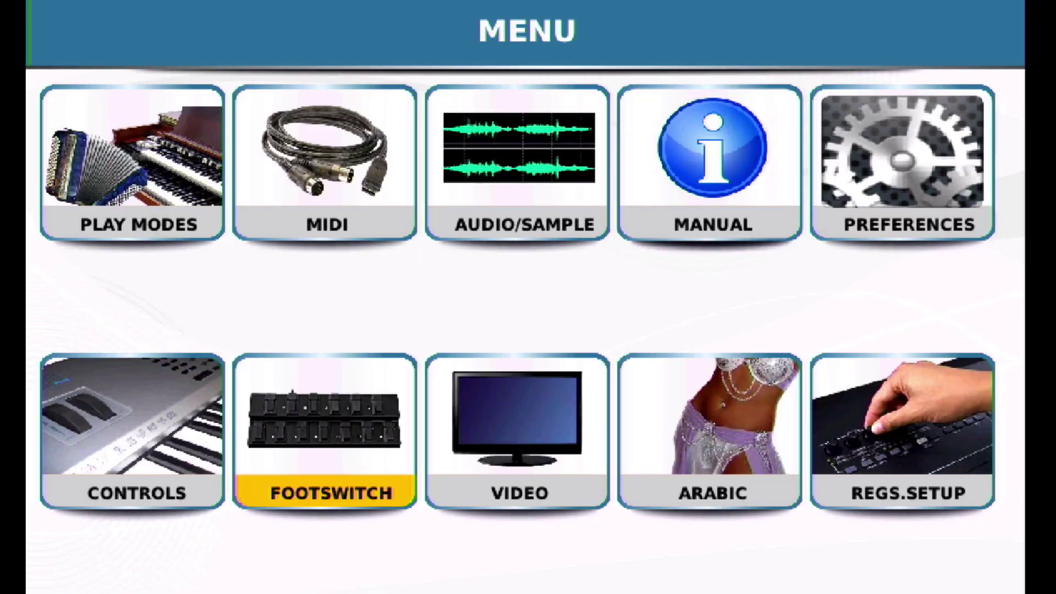
# Check the Playmode options in Registration Setup, toggling Player Autoplay twice, and return to the main screen
pyautogui.click(903, 432)
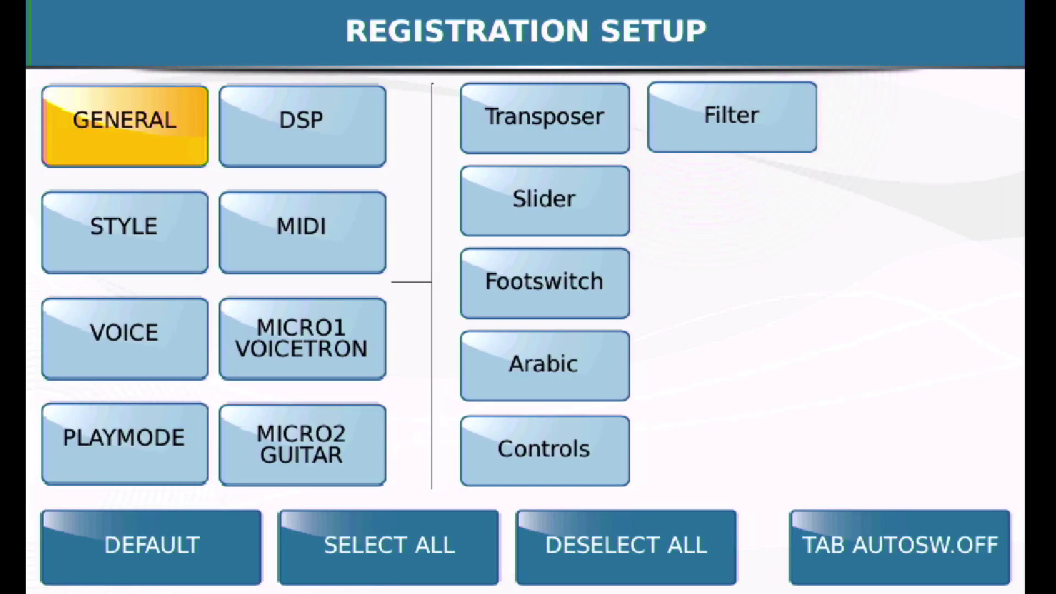
pyautogui.click(125, 445)
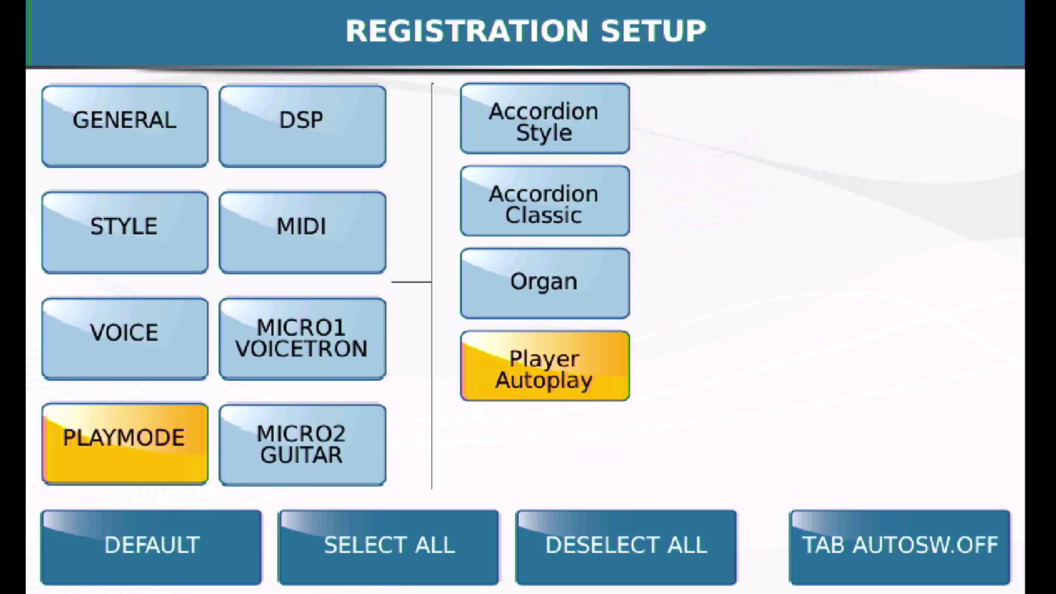
pyautogui.click(545, 366)
pyautogui.click(545, 366)
pyautogui.press('Escape')
pyautogui.press('Escape')
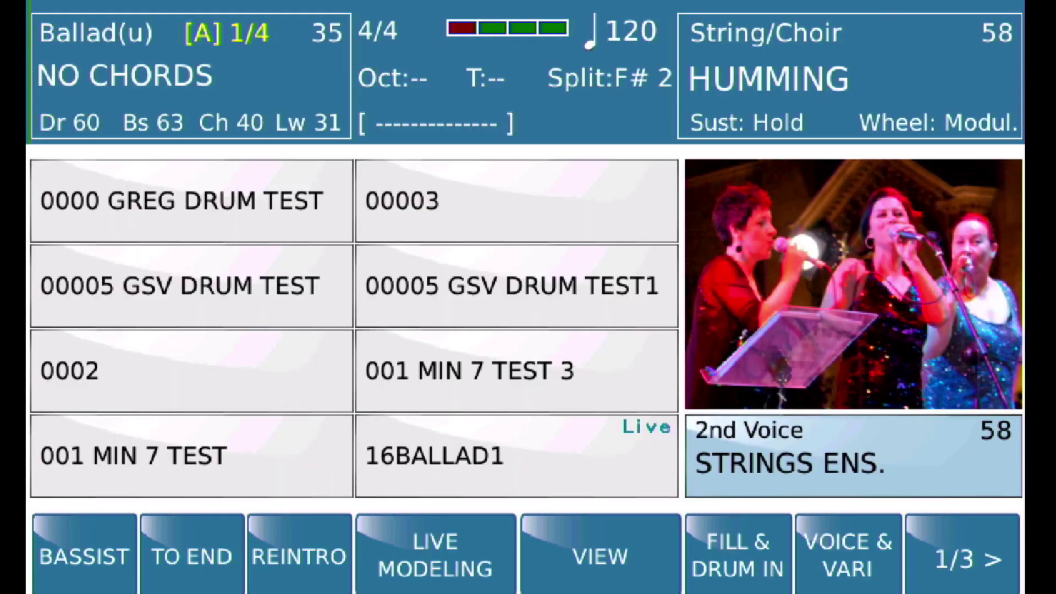
# Load the registration TALK OF THE TOWN 3 from the registration list of BANK1
pyautogui.press('r')
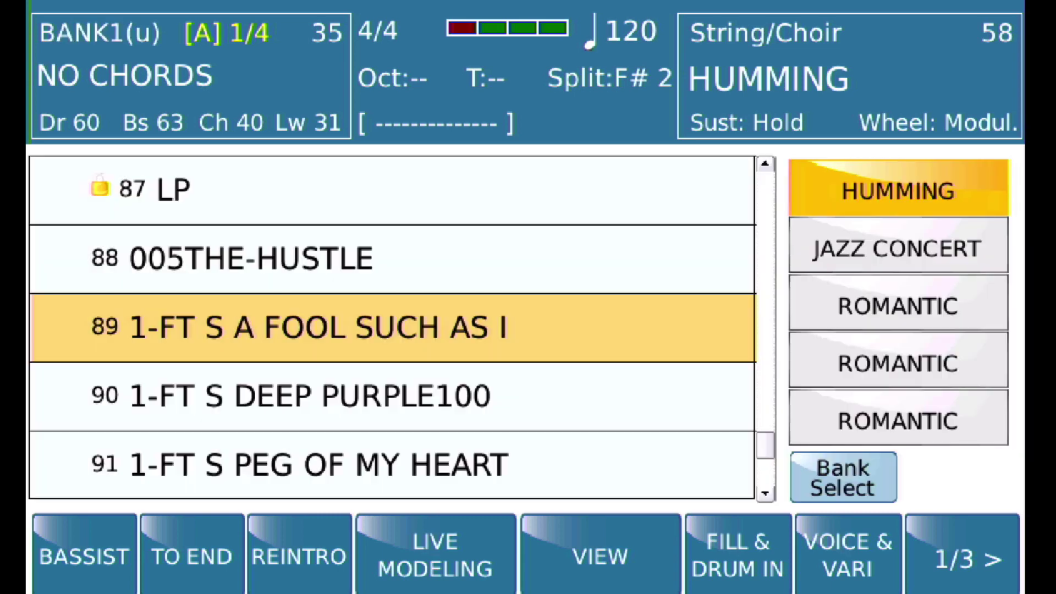
pyautogui.press('Up')
pyautogui.press('Up')
pyautogui.press('Up')
pyautogui.press('Up')
pyautogui.press('Up')
pyautogui.press('Up')
pyautogui.press('Up')
pyautogui.press('Up')
pyautogui.press('Up')
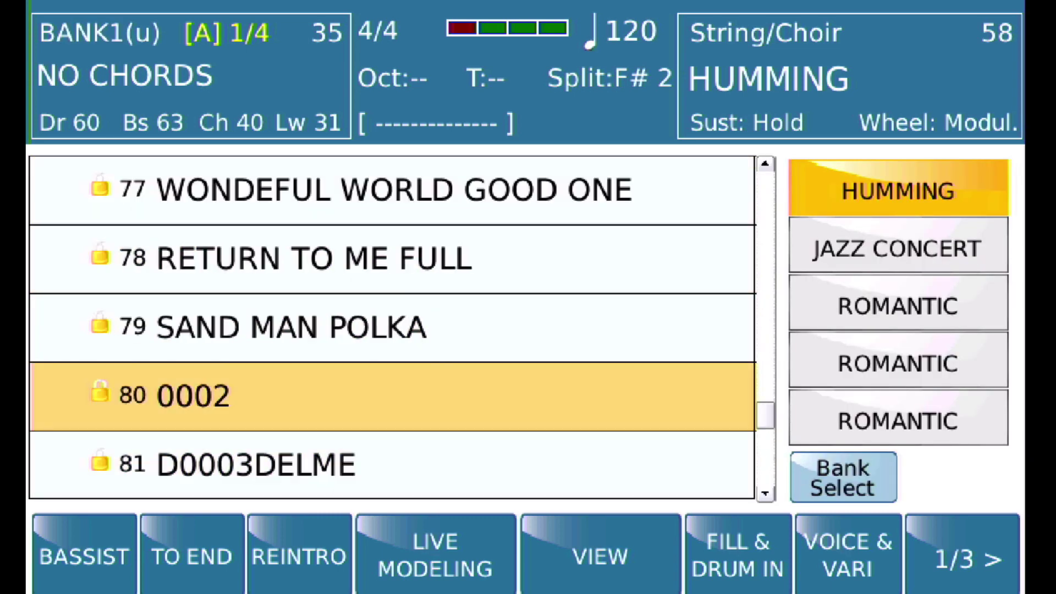
pyautogui.press('Down')
pyautogui.press('Down')
pyautogui.press('Down')
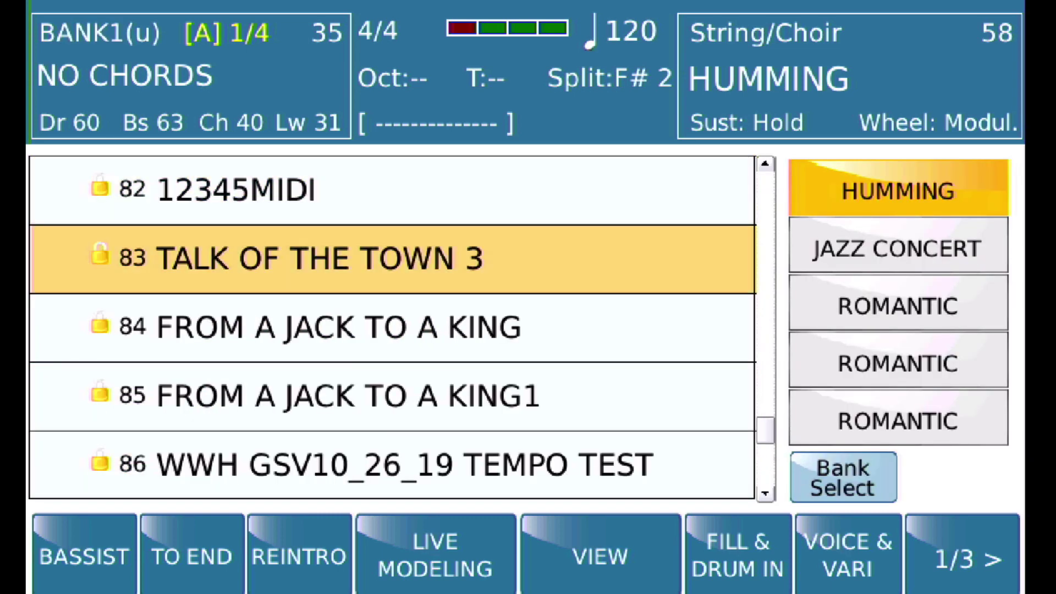
pyautogui.press('Return')
pyautogui.press('Escape')
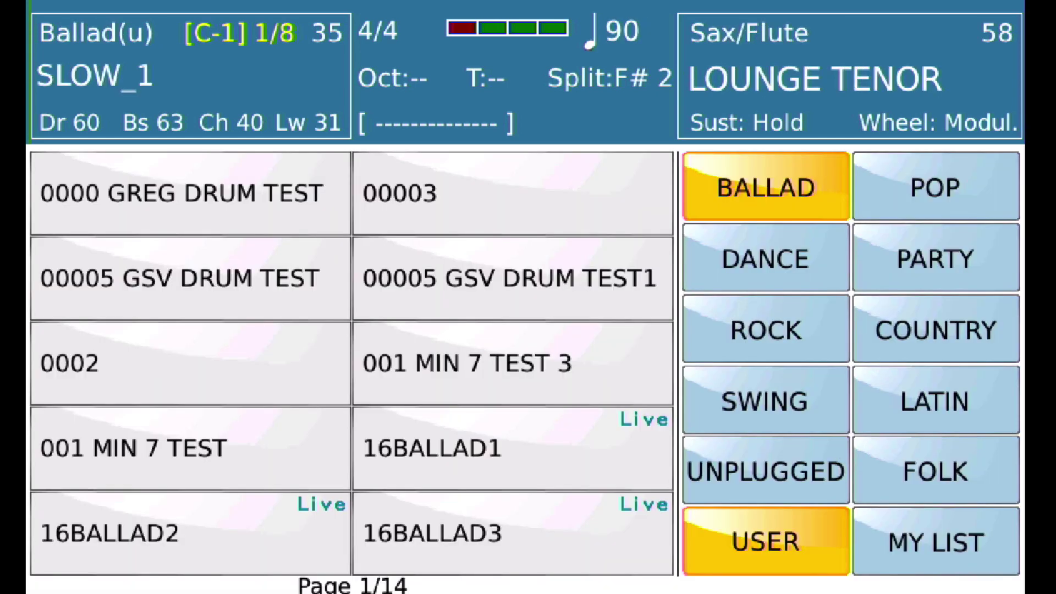
# Save the current settings as a new registration named MIDI TEST 1
pyautogui.hotkey('ctrl', 's')
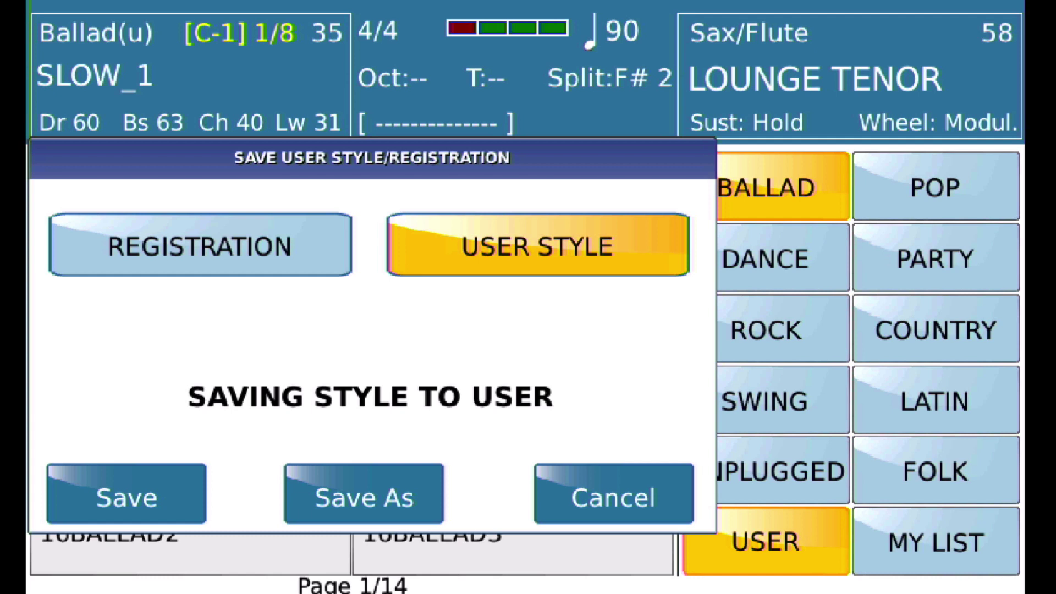
pyautogui.click(200, 245)
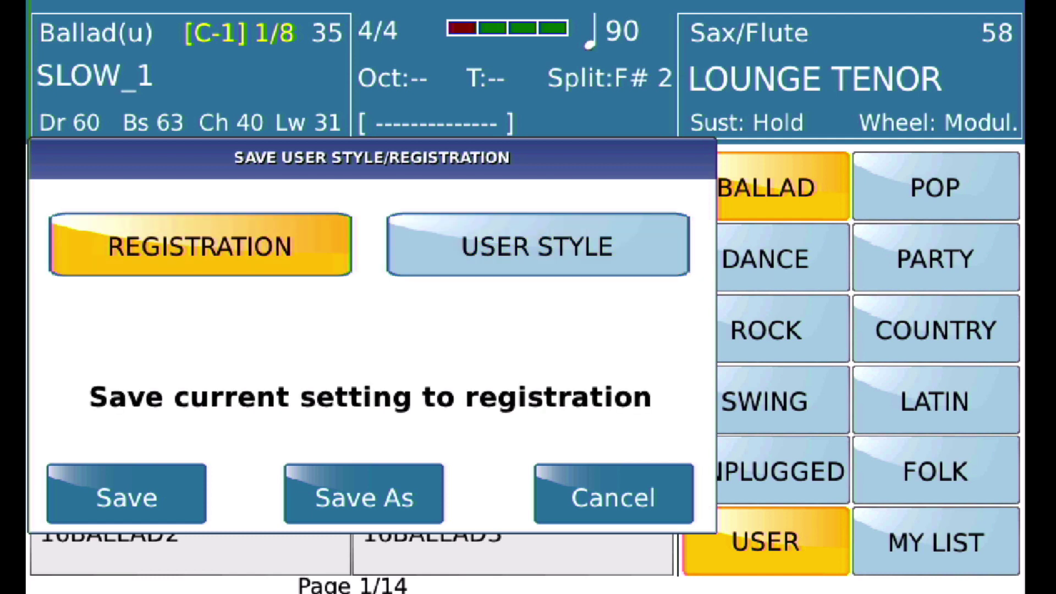
pyautogui.click(363, 494)
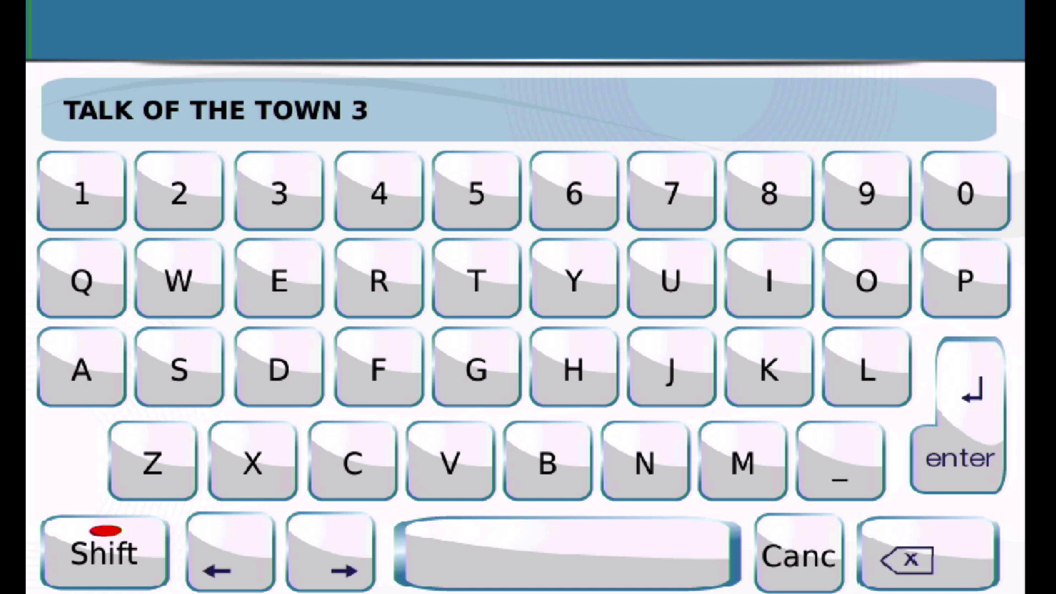
pyautogui.press('BackSpace')
pyautogui.press('BackSpace')
pyautogui.press('BackSpace')
pyautogui.press('BackSpace')
pyautogui.press('BackSpace')
pyautogui.press('BackSpace')
pyautogui.press('BackSpace')
pyautogui.press('BackSpace')
pyautogui.press('BackSpace')
pyautogui.press('BackSpace')
pyautogui.press('BackSpace')
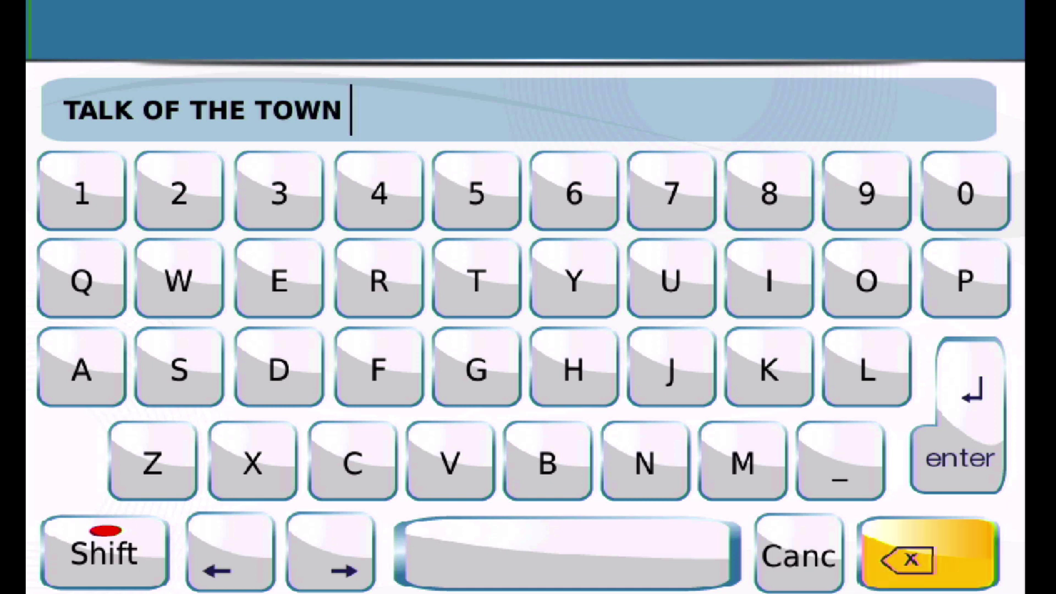
pyautogui.press('BackSpace')
pyautogui.press('BackSpace')
pyautogui.press('BackSpace')
pyautogui.press('BackSpace')
pyautogui.press('BackSpace')
pyautogui.press('BackSpace')
pyautogui.press('BackSpace')
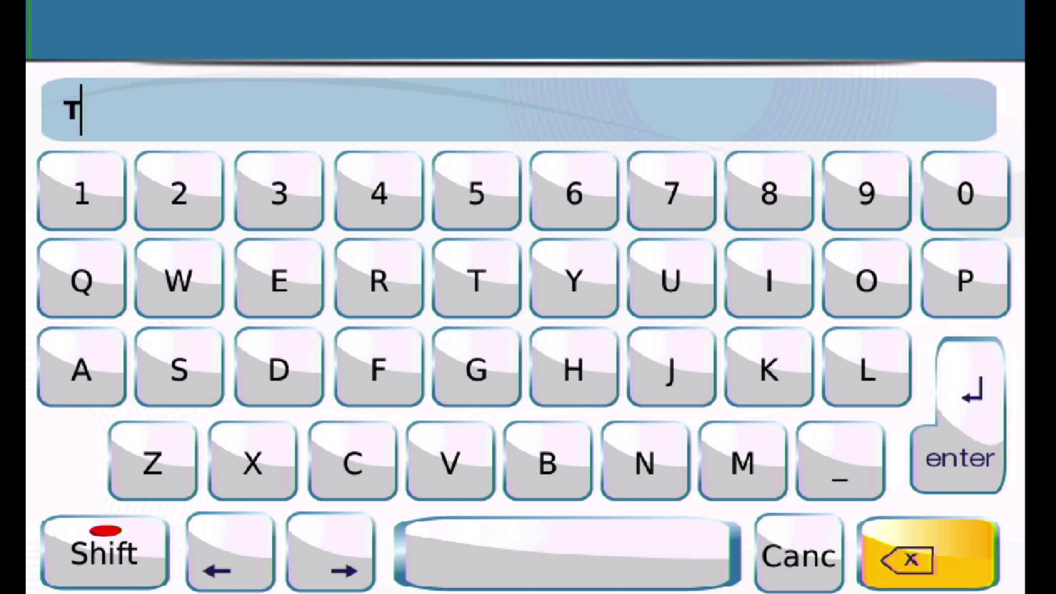
pyautogui.write('MID')
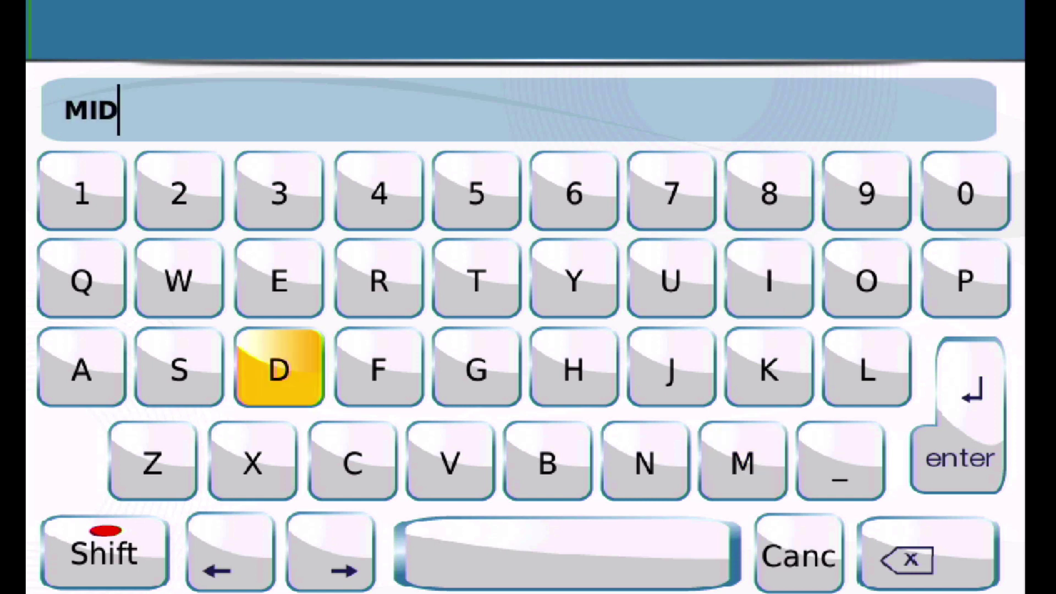
pyautogui.write('I TES')
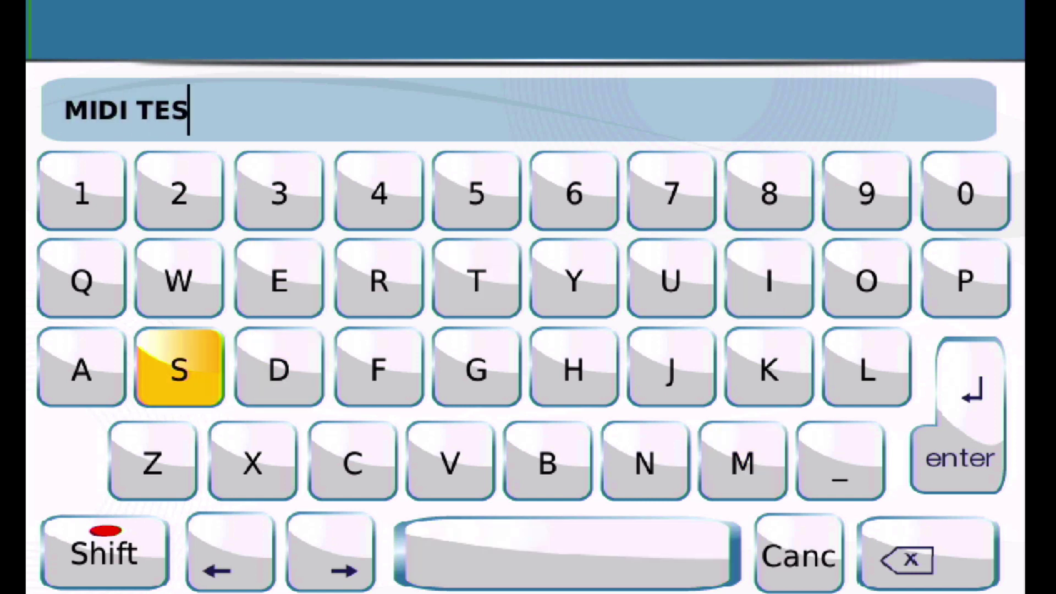
pyautogui.write('T 1')
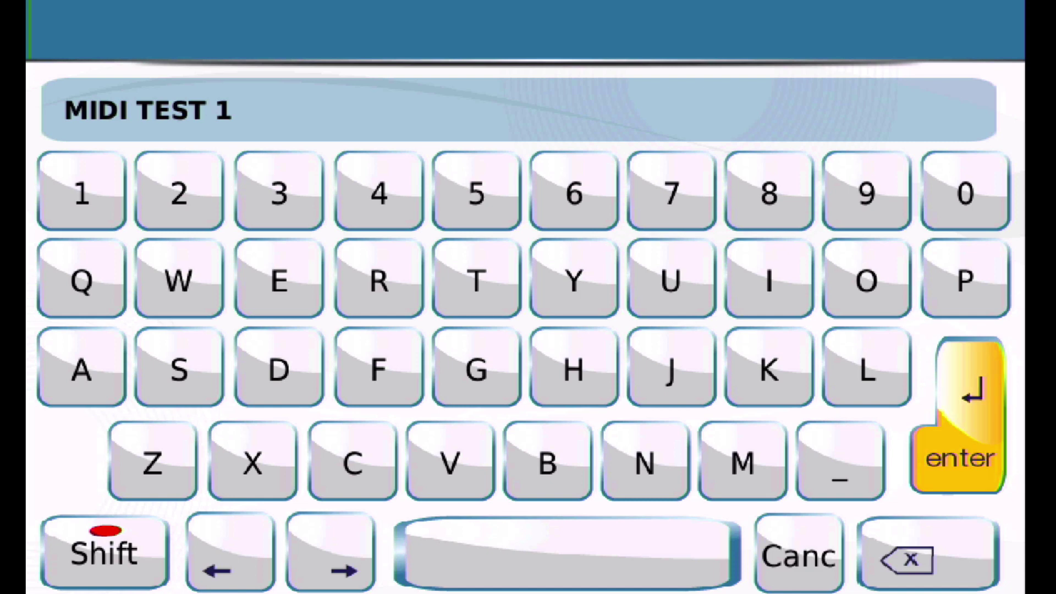
pyautogui.press('Return')
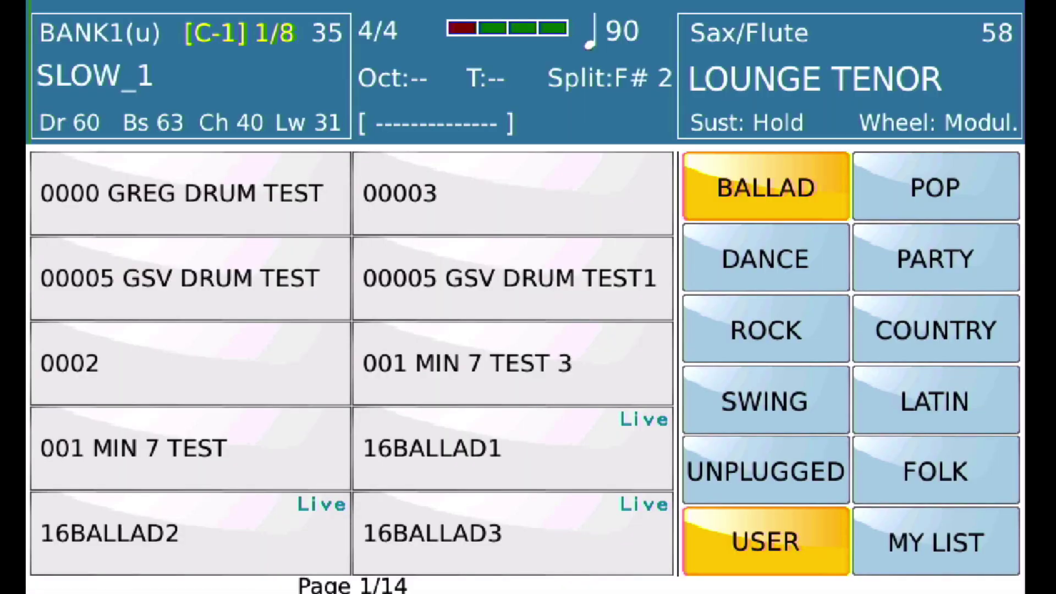
# Assign the TRUMPET voice from the Brass family to the second voice slot of the registration
pyautogui.press('Escape')
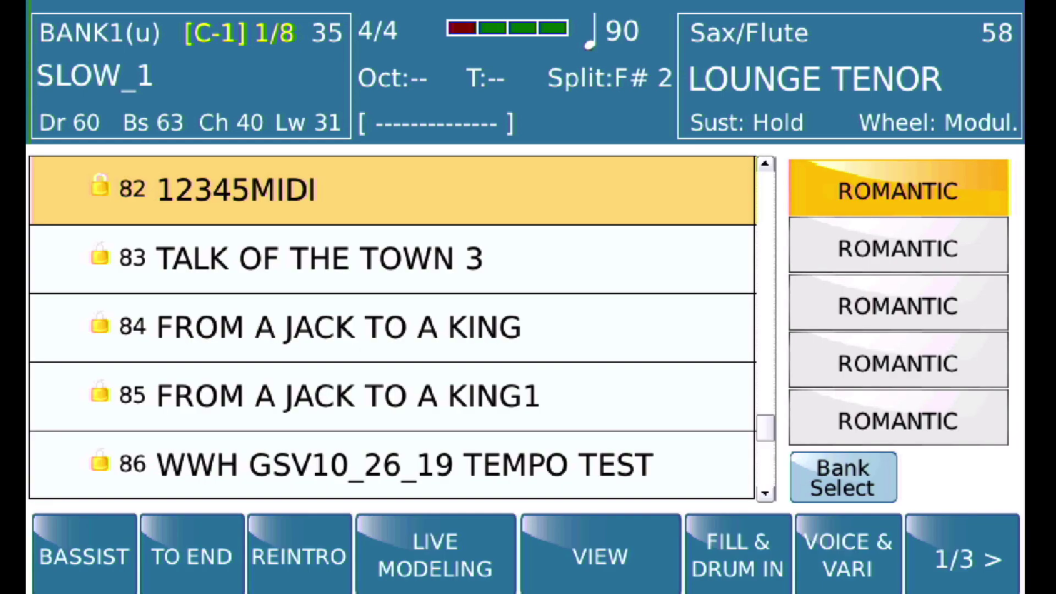
pyautogui.click(898, 249)
pyautogui.click(850, 75)
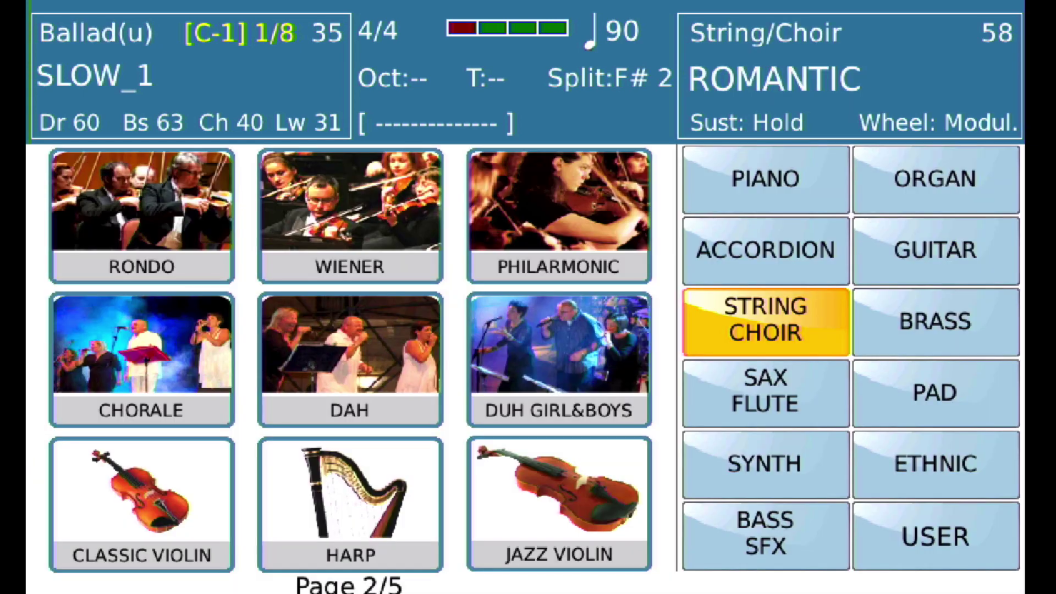
pyautogui.click(936, 322)
pyautogui.click(351, 360)
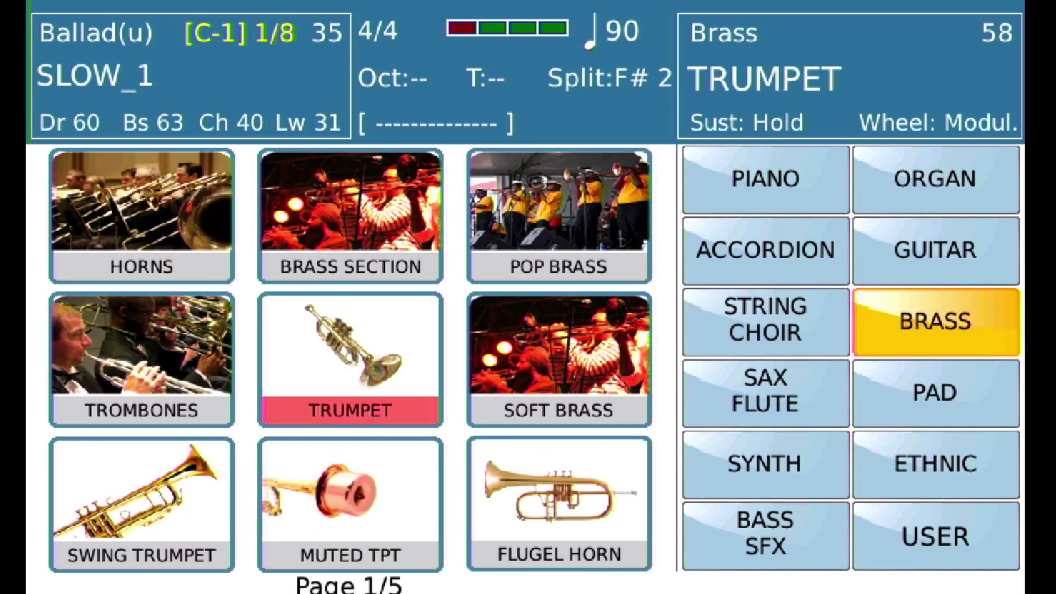
pyautogui.press('Escape')
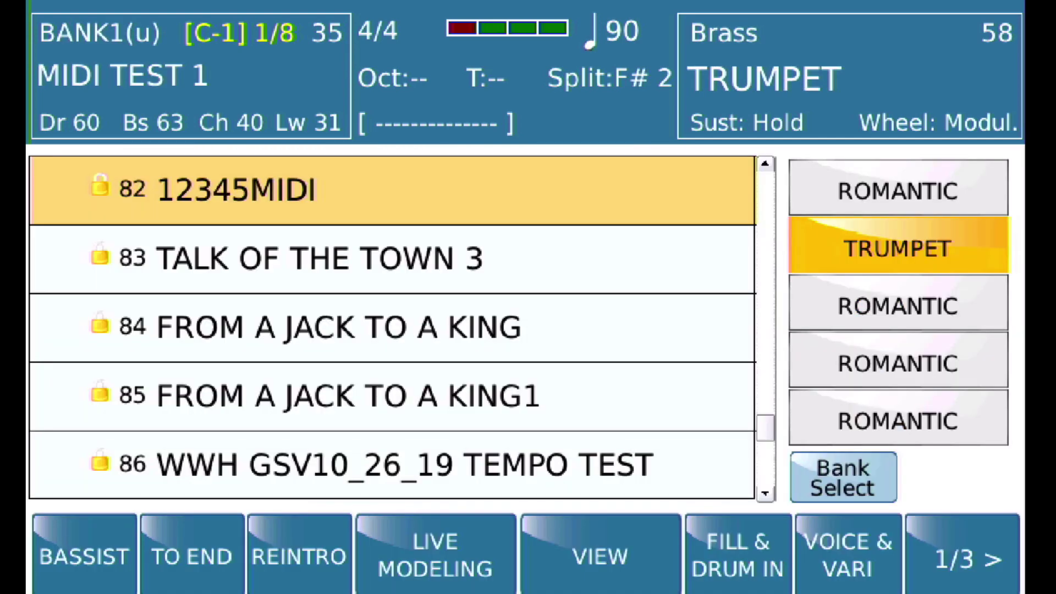
# Assign the JAZZ CONCERT voice from the Piano family to the third voice slot
pyautogui.click(898, 306)
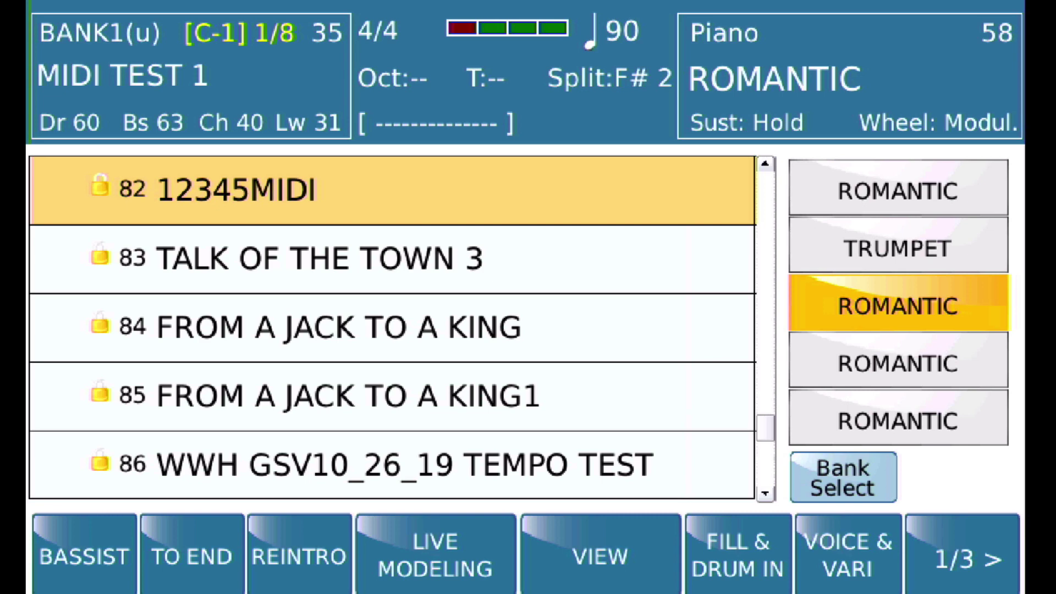
pyautogui.click(899, 306)
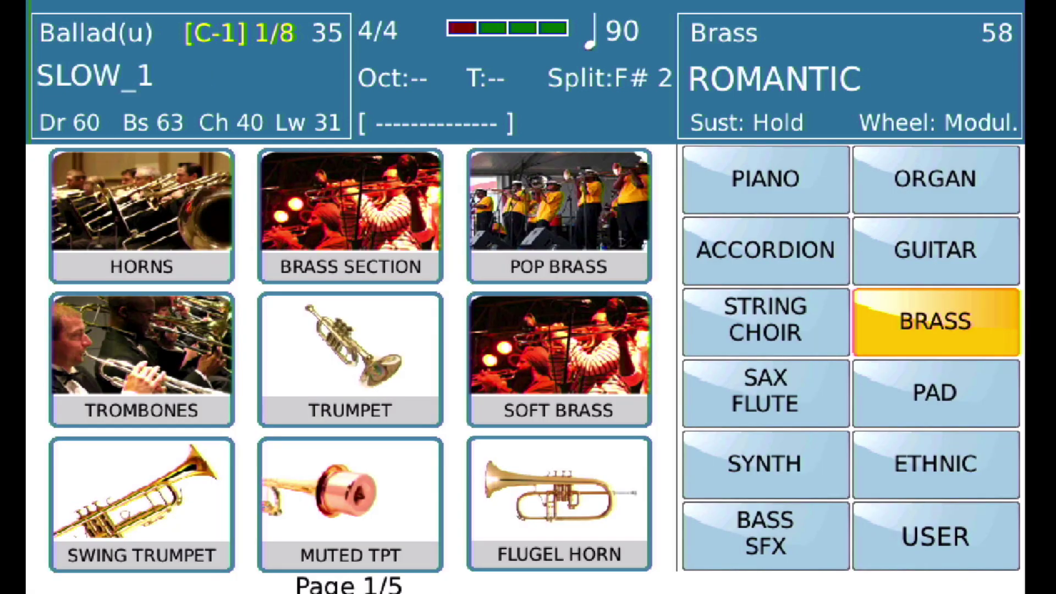
pyautogui.click(766, 179)
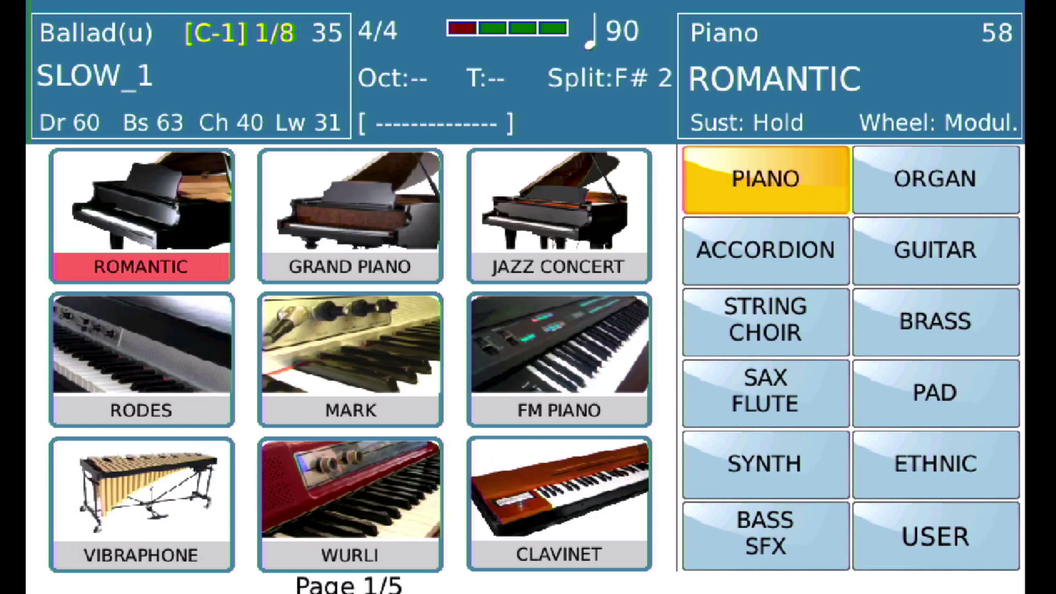
pyautogui.click(558, 216)
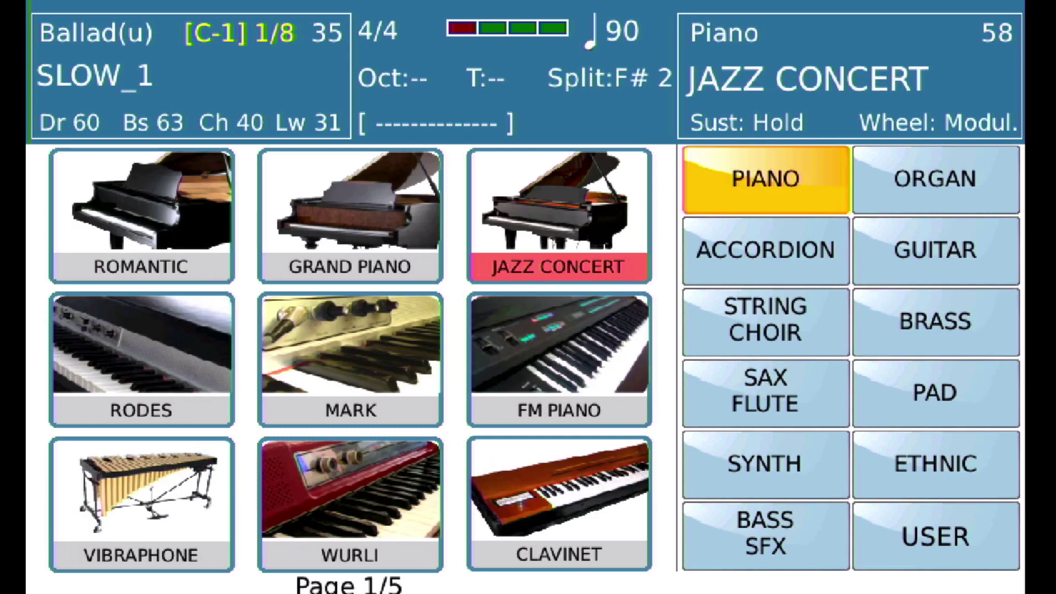
pyautogui.press('Escape')
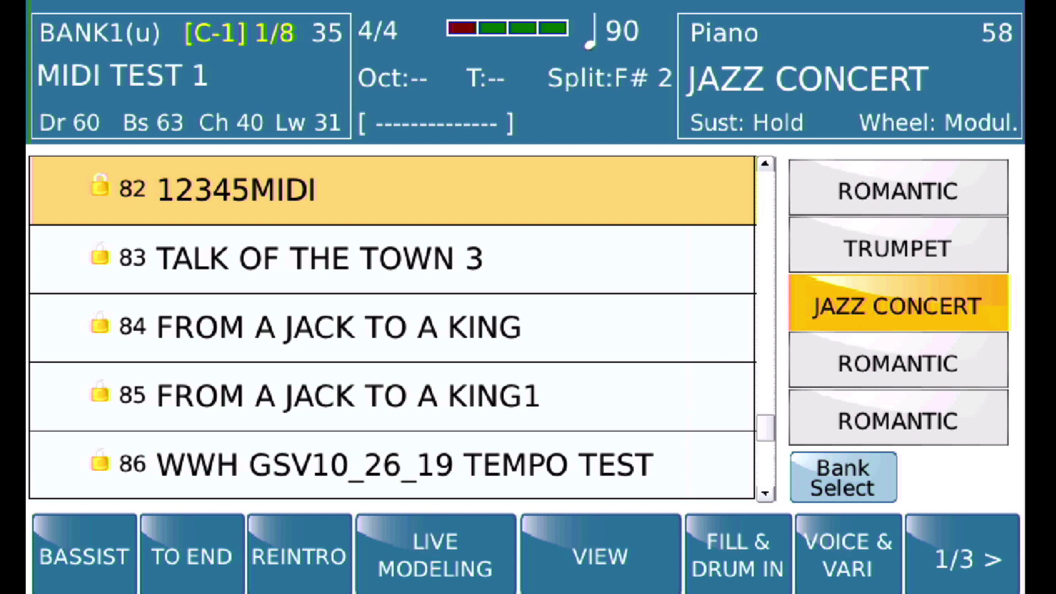
# Compare the TRUMPET and JAZZ CONCERT voices by alternating between the second and third voice slots
pyautogui.click(899, 249)
pyautogui.click(899, 306)
pyautogui.click(898, 248)
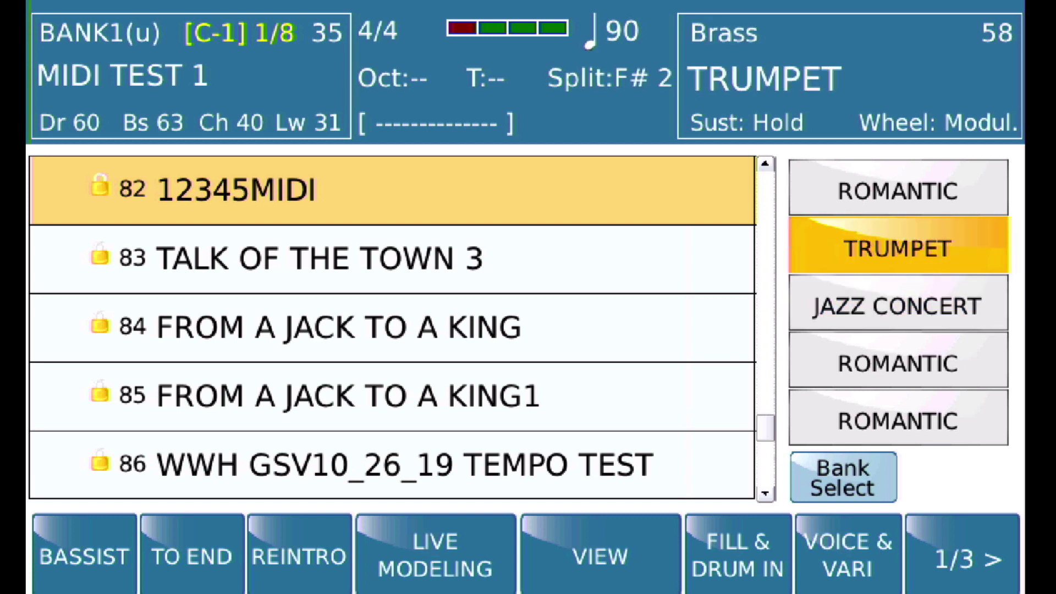
pyautogui.click(898, 306)
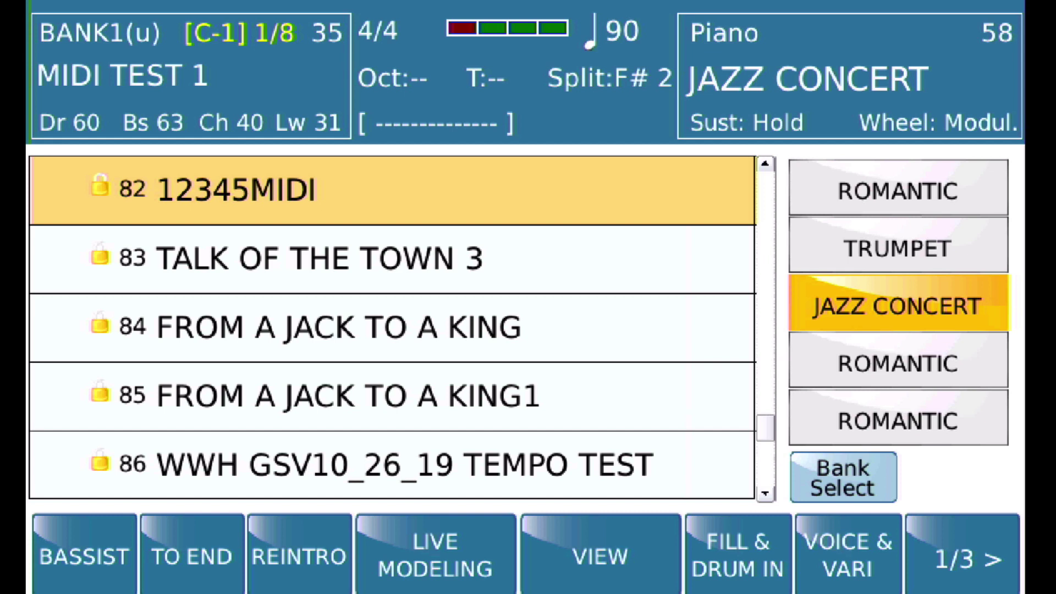
pyautogui.click(898, 248)
pyautogui.click(897, 306)
pyautogui.click(898, 248)
pyautogui.click(897, 306)
# Save the voice changes to the MIDI TEST 1 registration, replacing the existing file
pyautogui.hotkey('ctrl', 's')
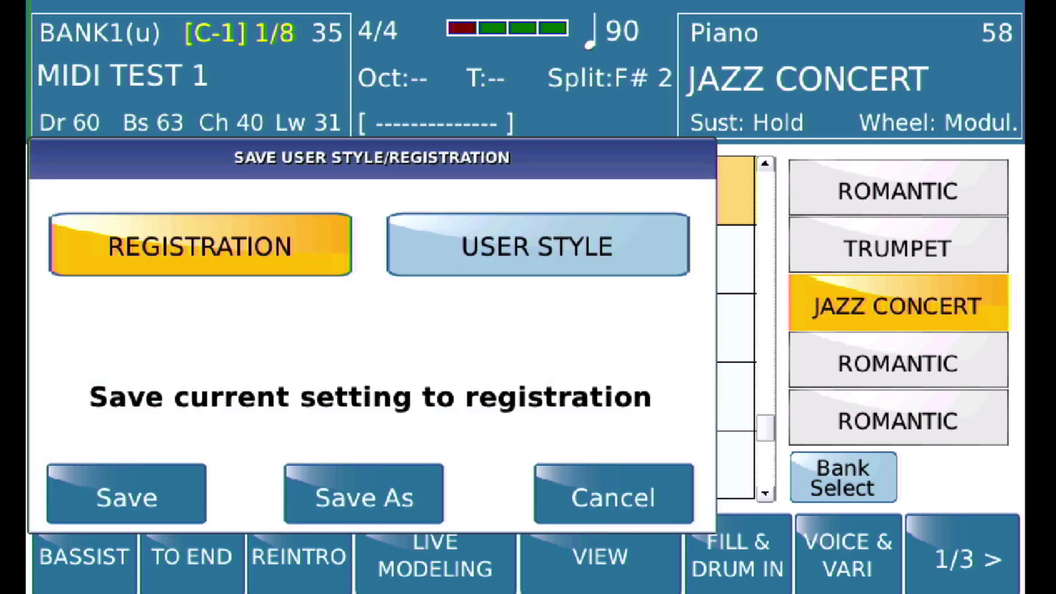
pyautogui.click(126, 497)
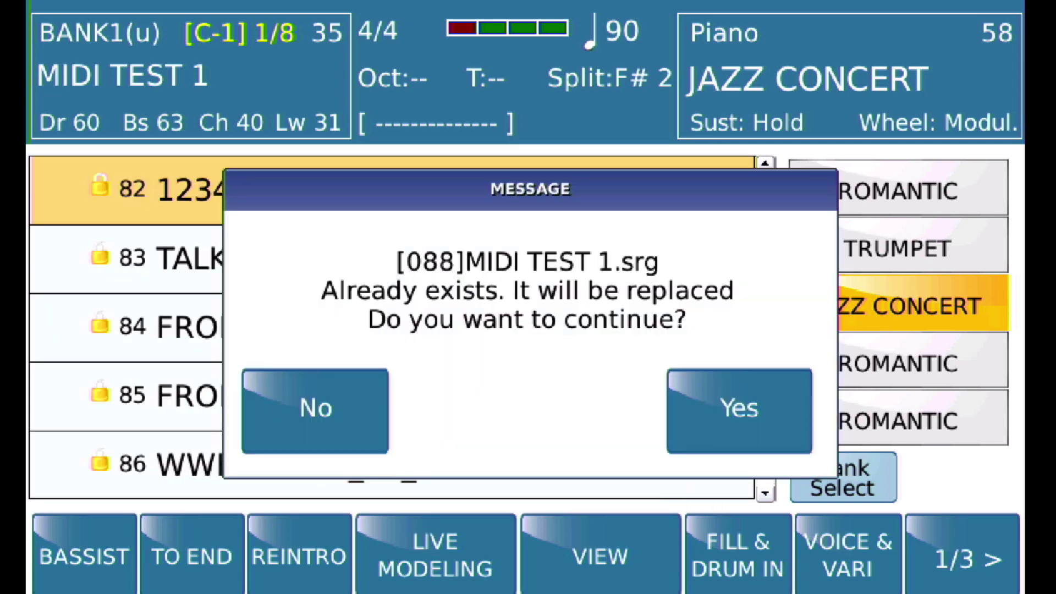
pyautogui.click(739, 409)
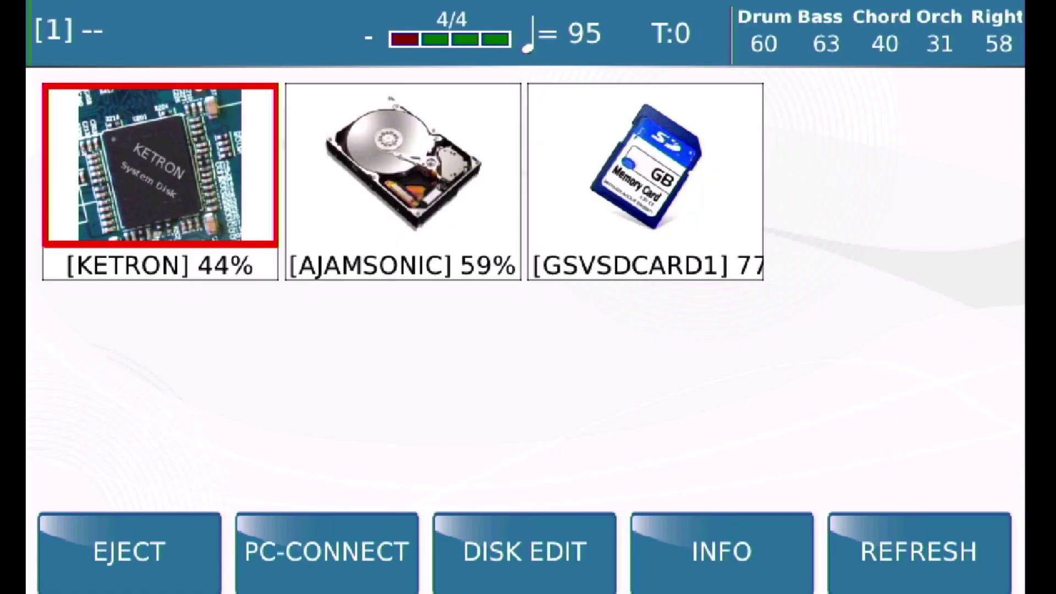
# Open Straight up.kar in the ABDUL paula folder of AJAMSONIC MIDI on the AJAMSONIC drive, and briefly play it
pyautogui.click(403, 171)
pyautogui.click(462, 452)
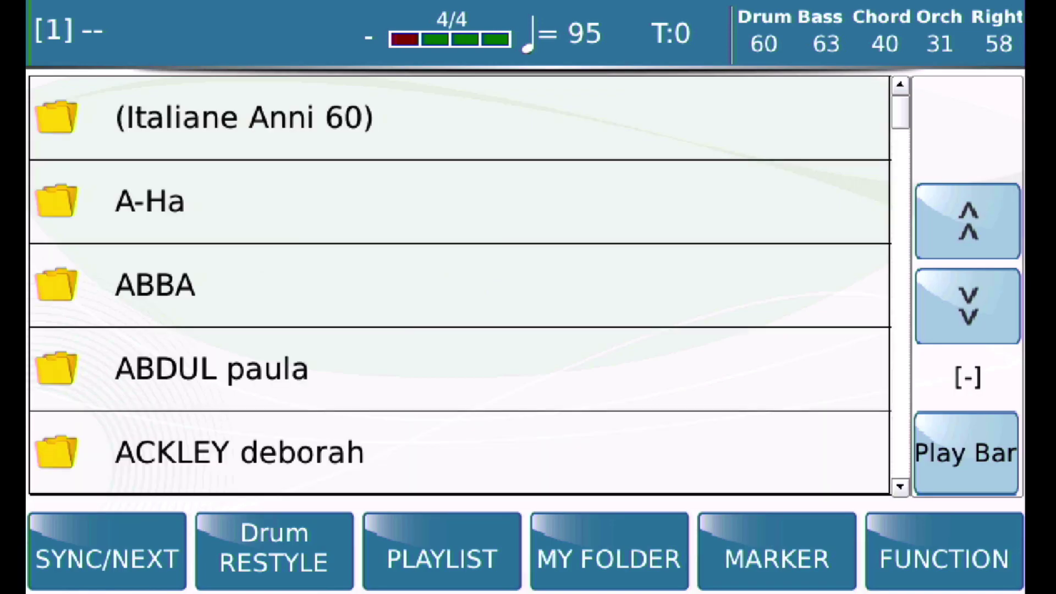
pyautogui.doubleClick(211, 368)
pyautogui.click(460, 117)
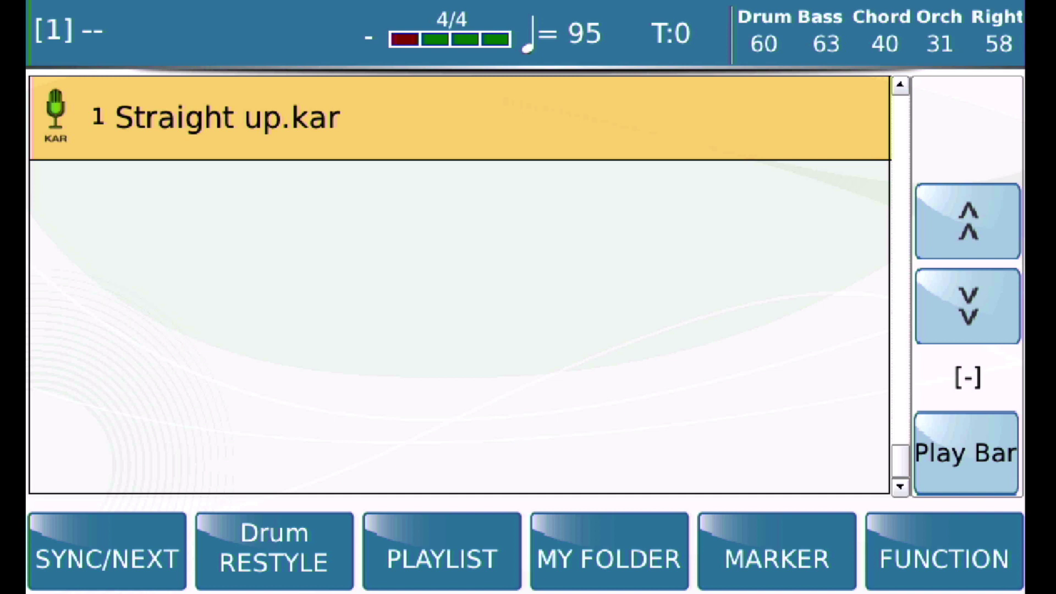
pyautogui.press('space')
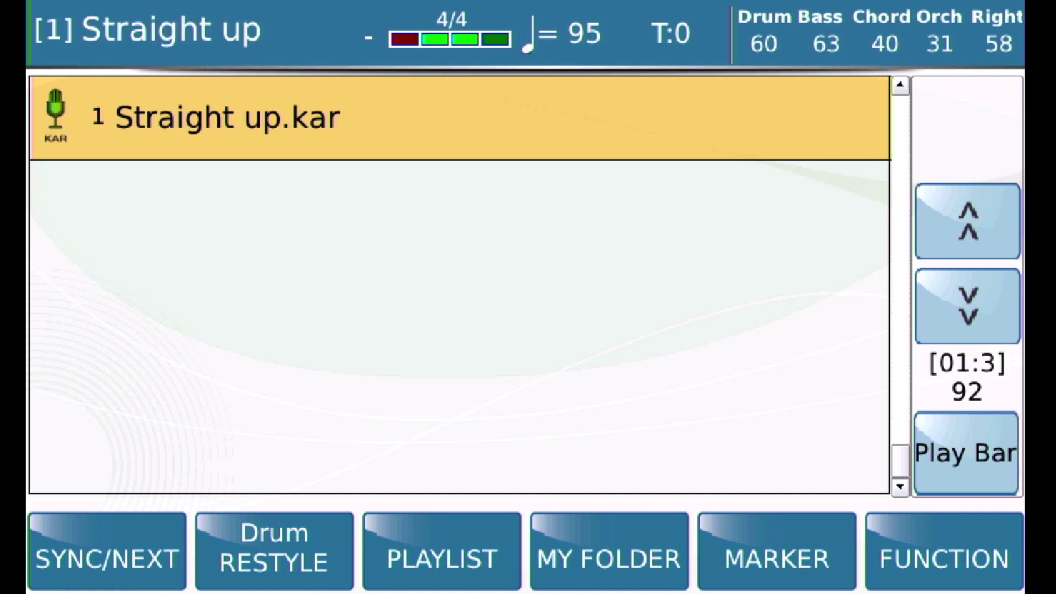
pyautogui.press('space')
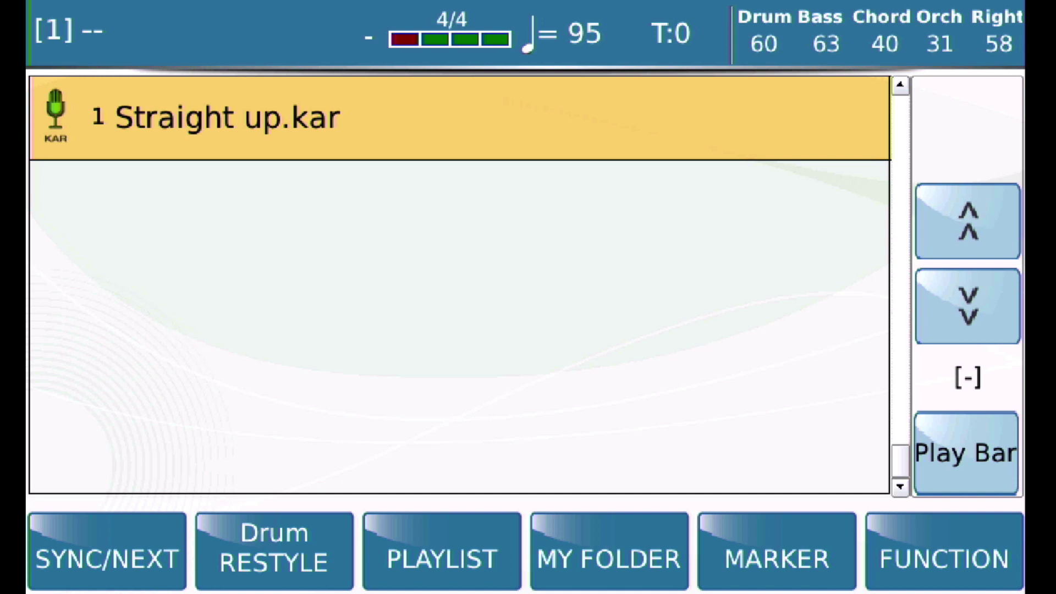
# Save the player file Straight up.kar to the MIDI TEST 1 registration, replacing the existing registration file
pyautogui.hotkey('ctrl', 's')
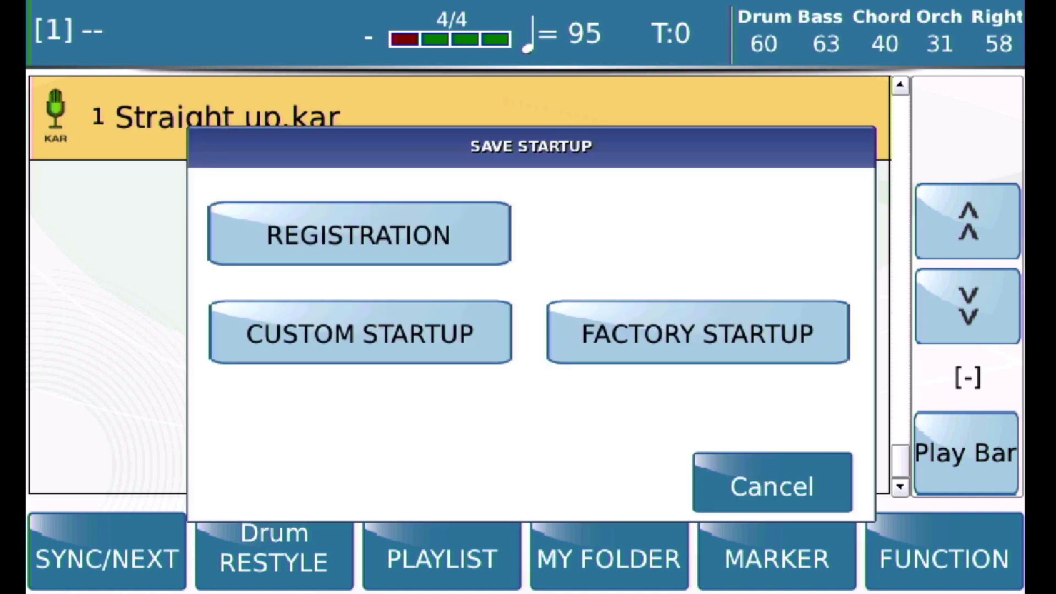
pyautogui.click(359, 235)
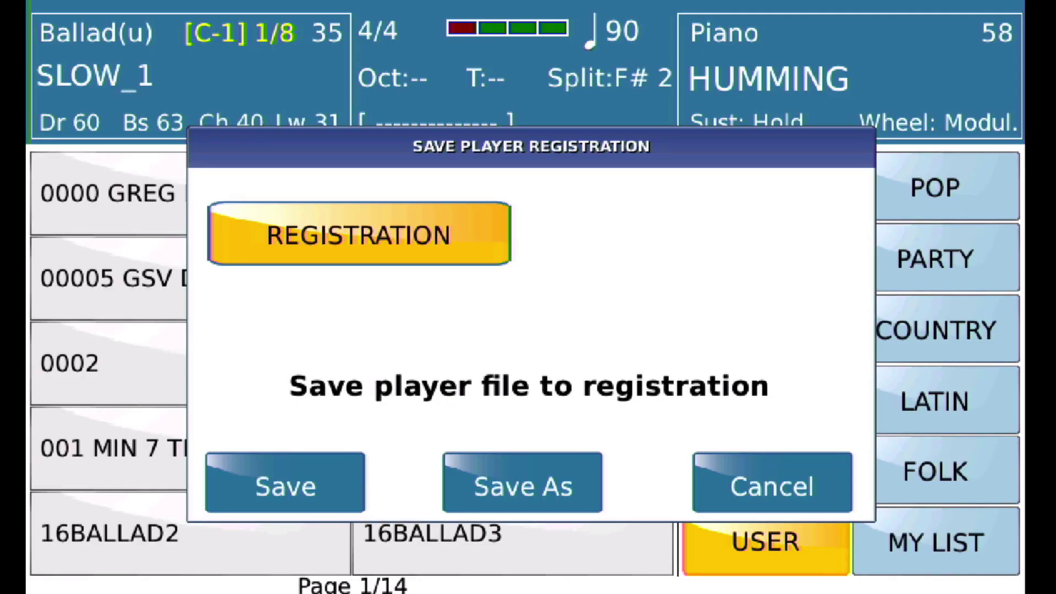
pyautogui.click(285, 483)
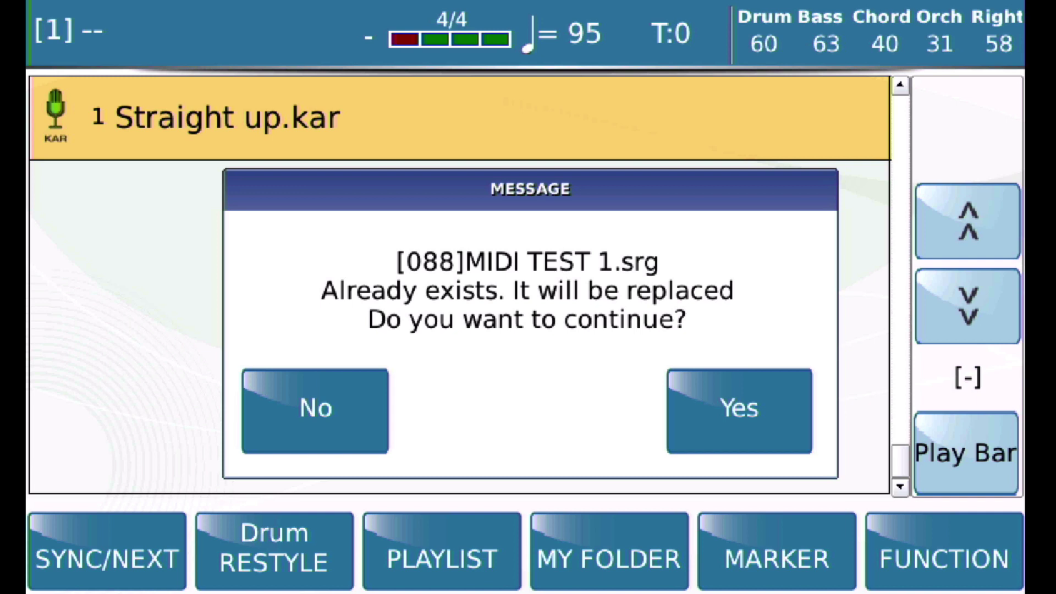
pyautogui.click(740, 411)
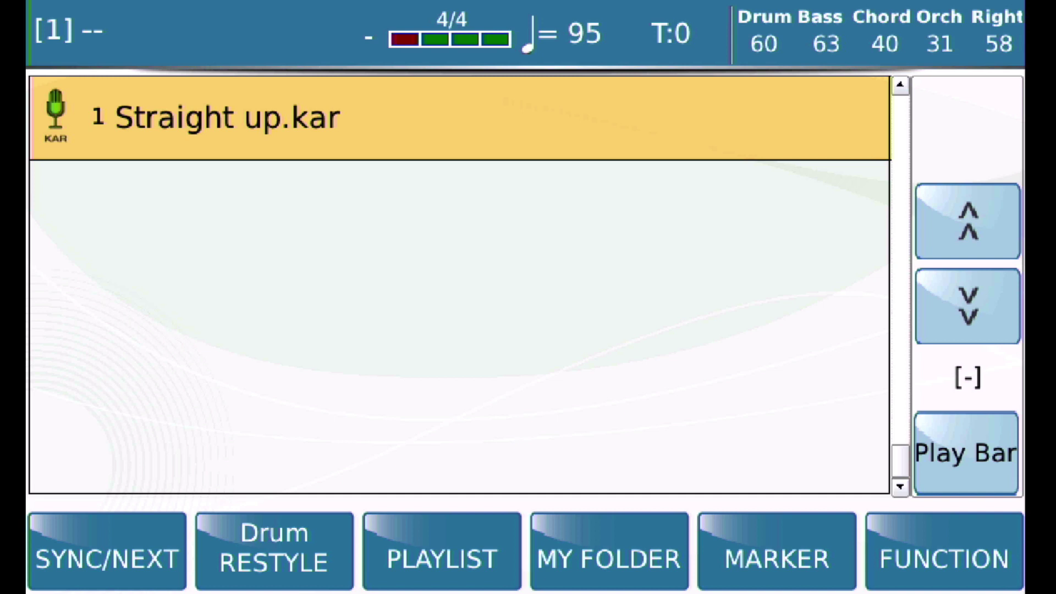
# Return to the registration list and load the FROM A JACK TO A KING registration
pyautogui.press('Escape')
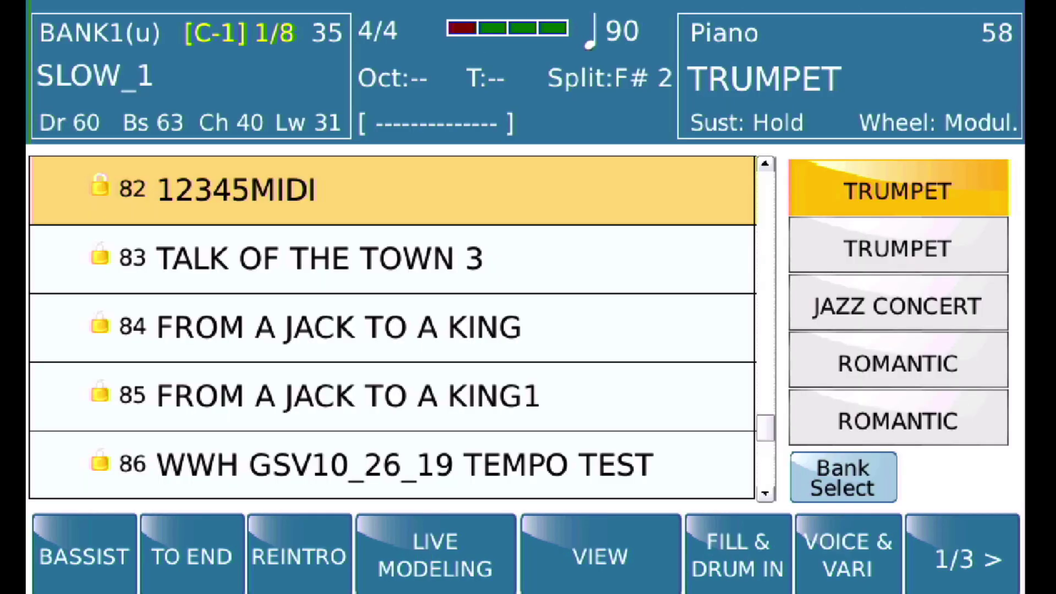
pyautogui.click(339, 328)
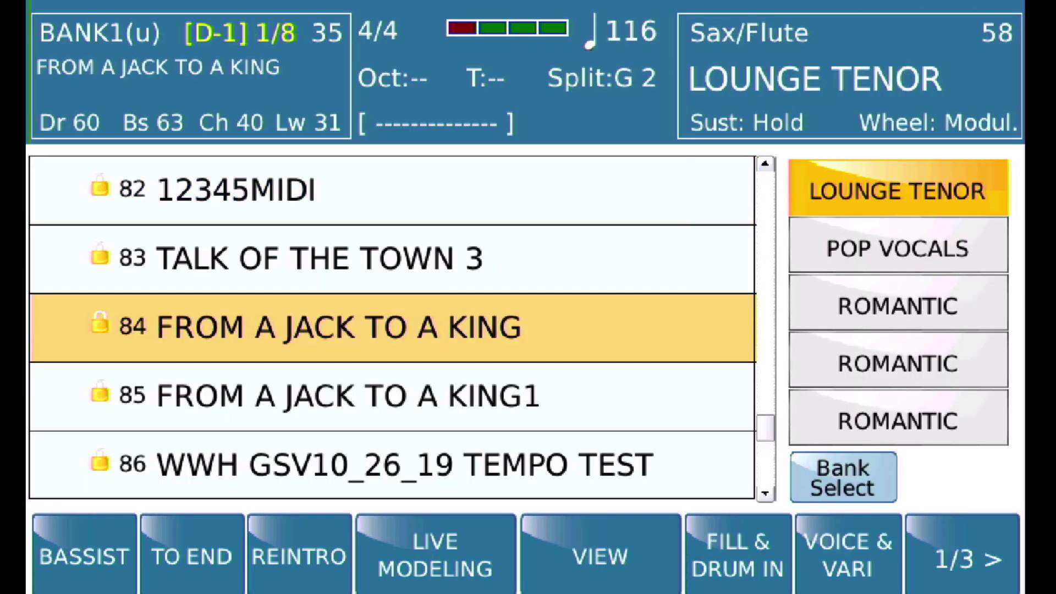
# Find MIDI TEST 1 at number 88 in the registration list and recall it
pyautogui.press('Up')
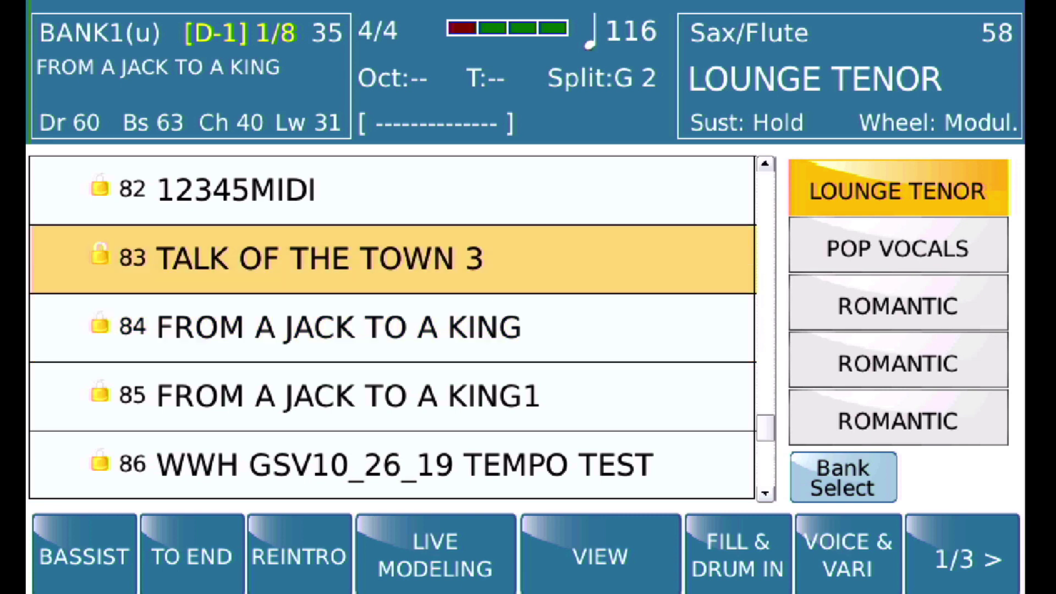
pyautogui.press('Down')
pyautogui.press('Down')
pyautogui.press('Down')
pyautogui.press('Down')
pyautogui.press('Down')
pyautogui.press('Down')
pyautogui.press('Down')
pyautogui.press('Down')
pyautogui.press('Down')
pyautogui.press('Down')
pyautogui.press('Down')
pyautogui.press('Down')
pyautogui.press('Down')
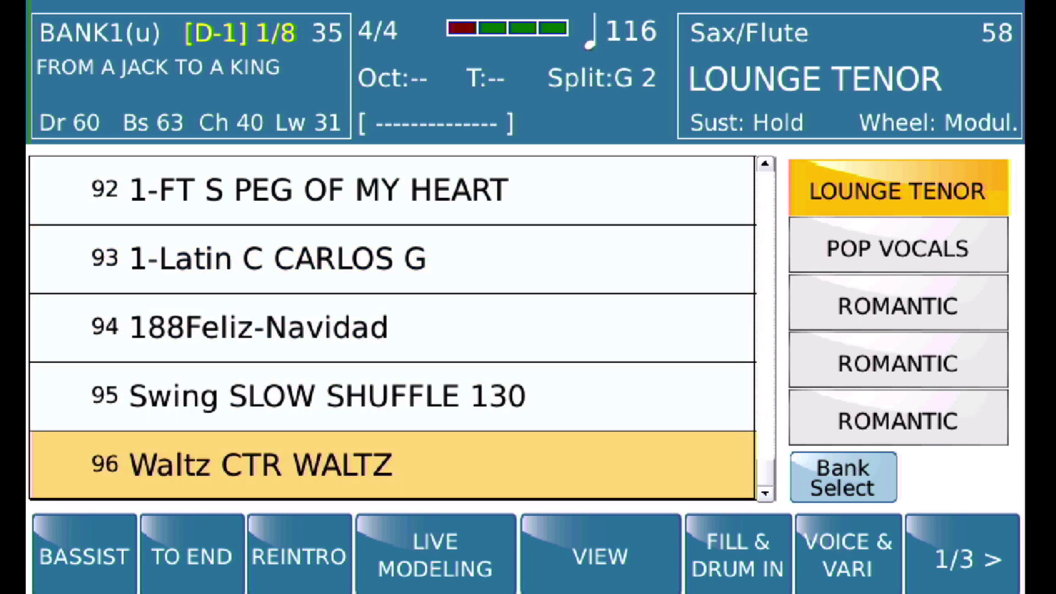
pyautogui.press('Up')
pyautogui.press('Up')
pyautogui.press('Up')
pyautogui.press('Up')
pyautogui.press('Up')
pyautogui.press('Up')
pyautogui.press('Up')
pyautogui.press('Up')
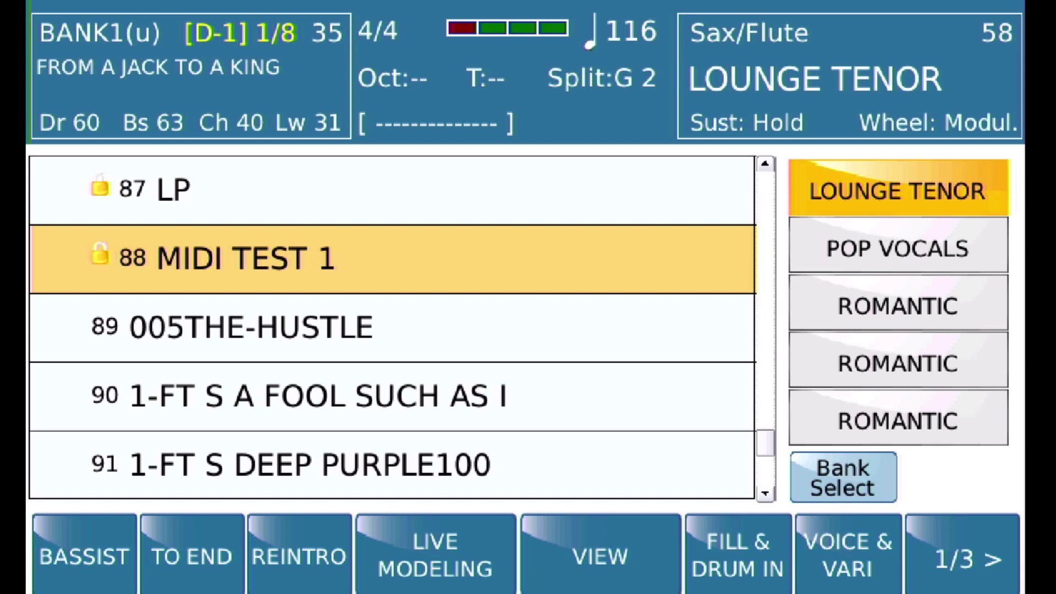
pyautogui.press('Return')
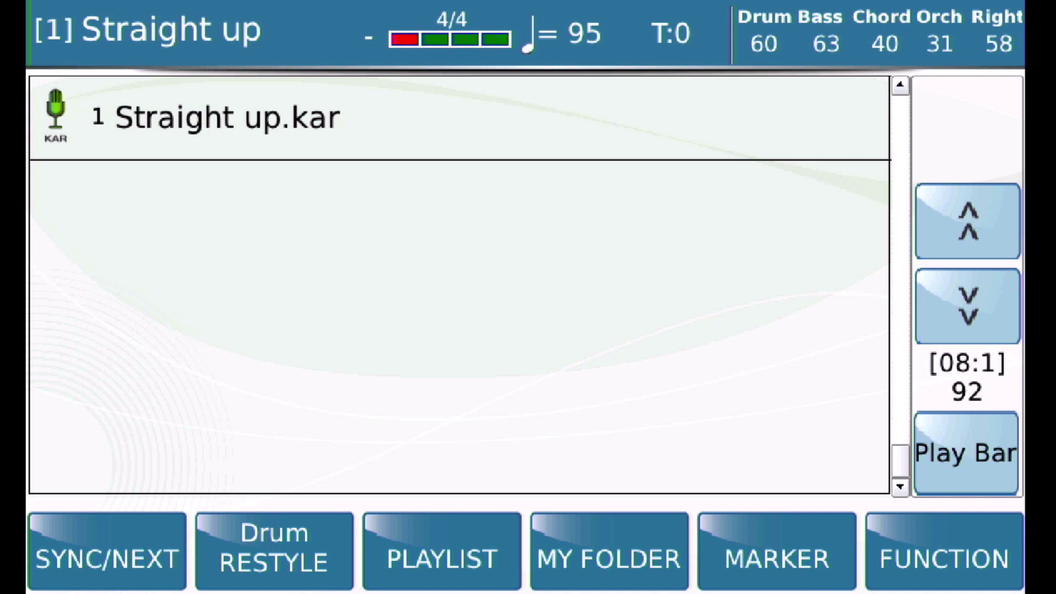
# Stop playback of Straight up and go back to the drive's top-level folder listing
pyautogui.press('space')
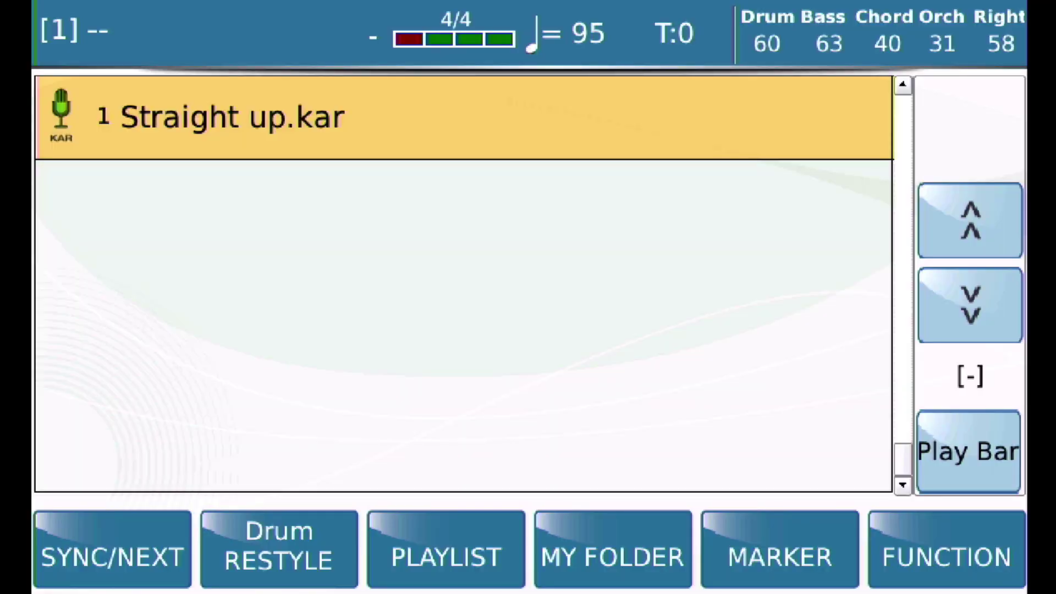
pyautogui.press('Escape')
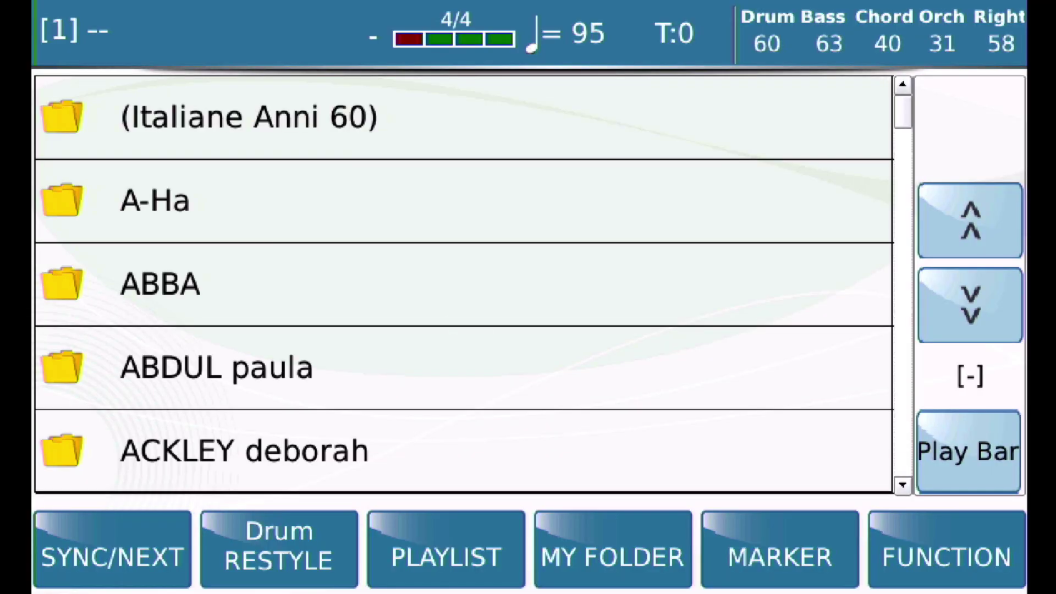
pyautogui.press('Escape')
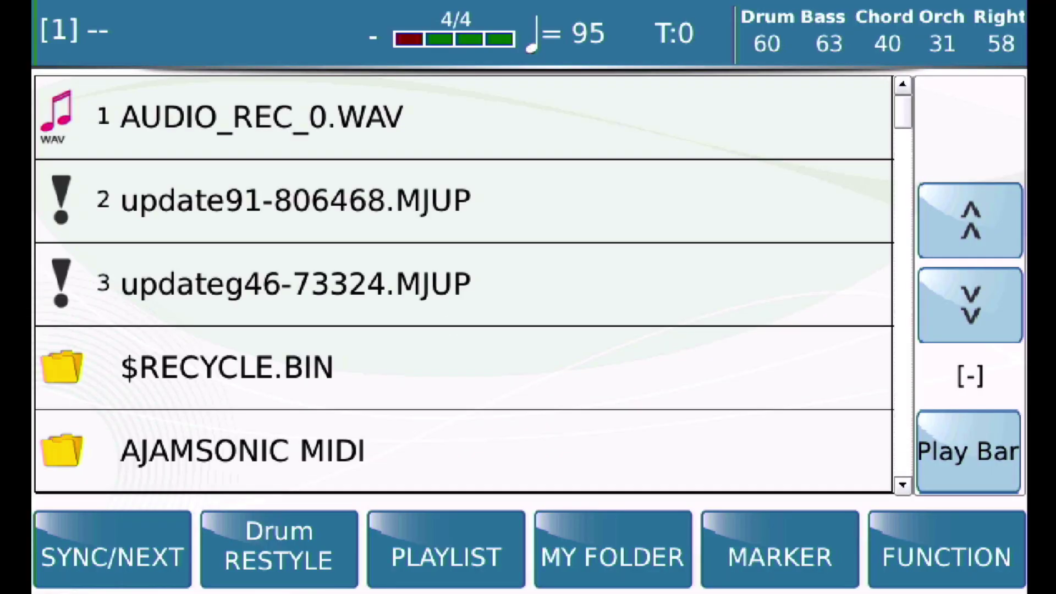
# Open the Preferences and cycle the Style-Player mode through its options, including MIX, back to SINGLE
pyautogui.press('Menu')
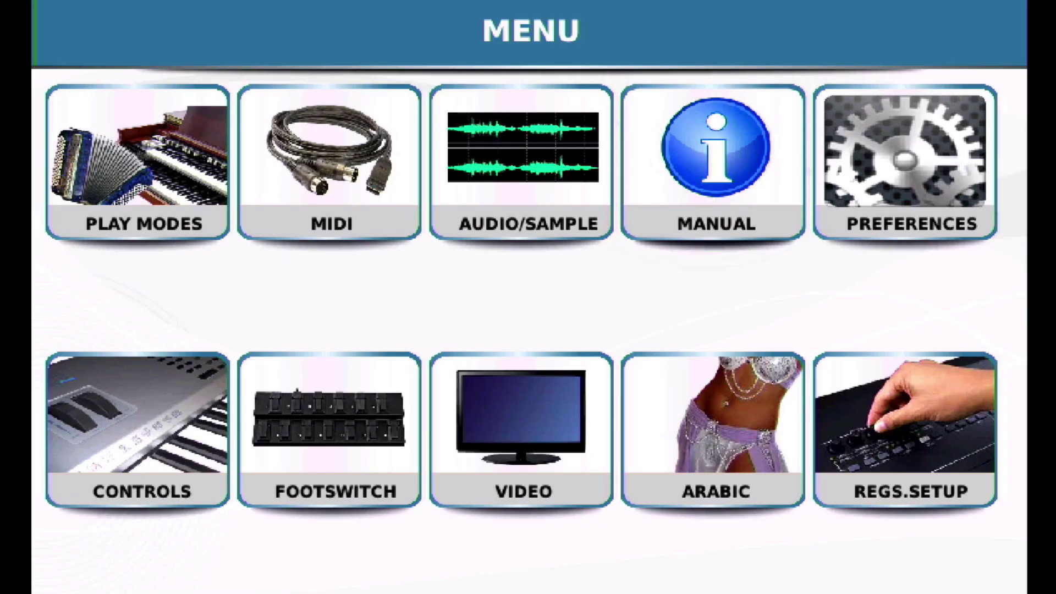
pyautogui.click(906, 162)
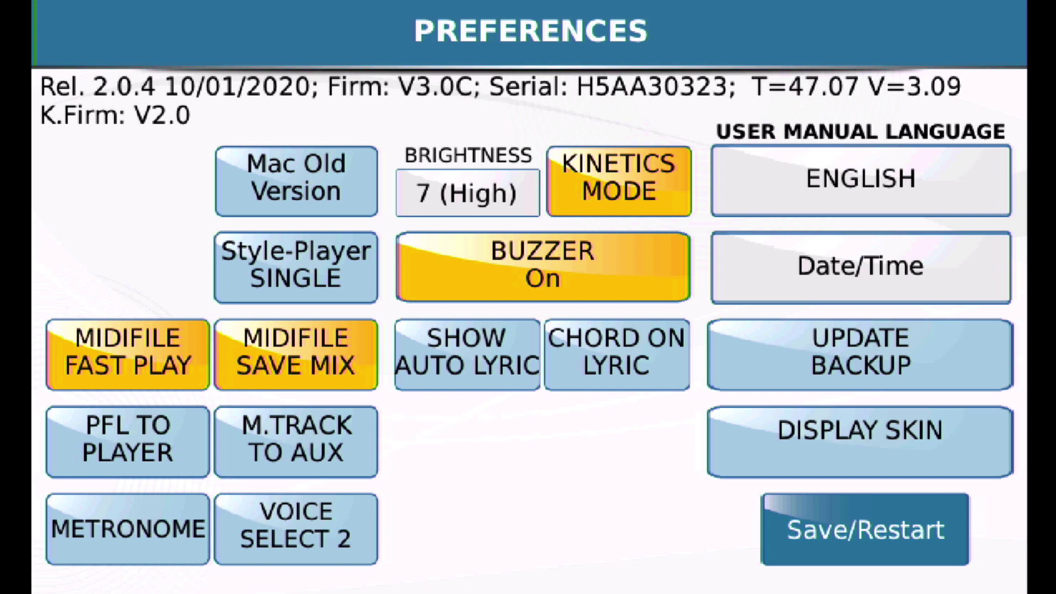
pyautogui.click(296, 267)
pyautogui.click(296, 268)
pyautogui.click(296, 268)
pyautogui.click(296, 268)
pyautogui.click(296, 267)
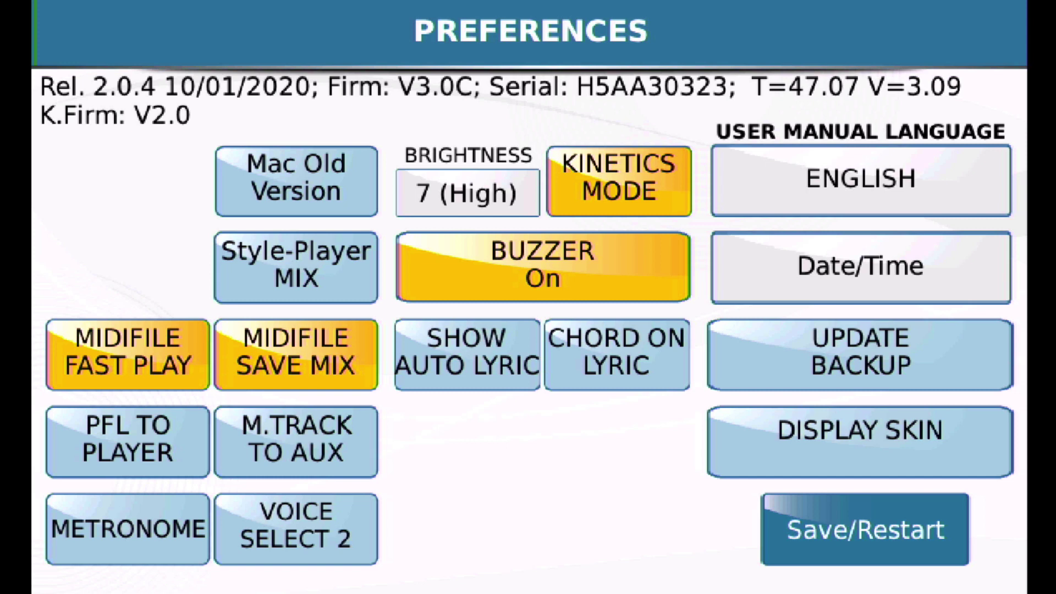
pyautogui.click(296, 268)
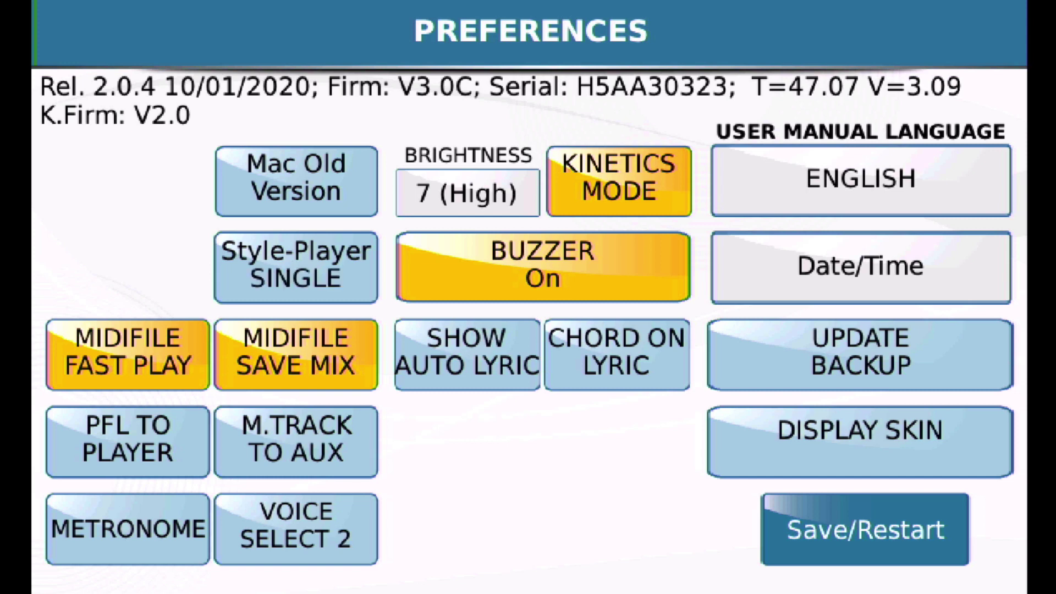